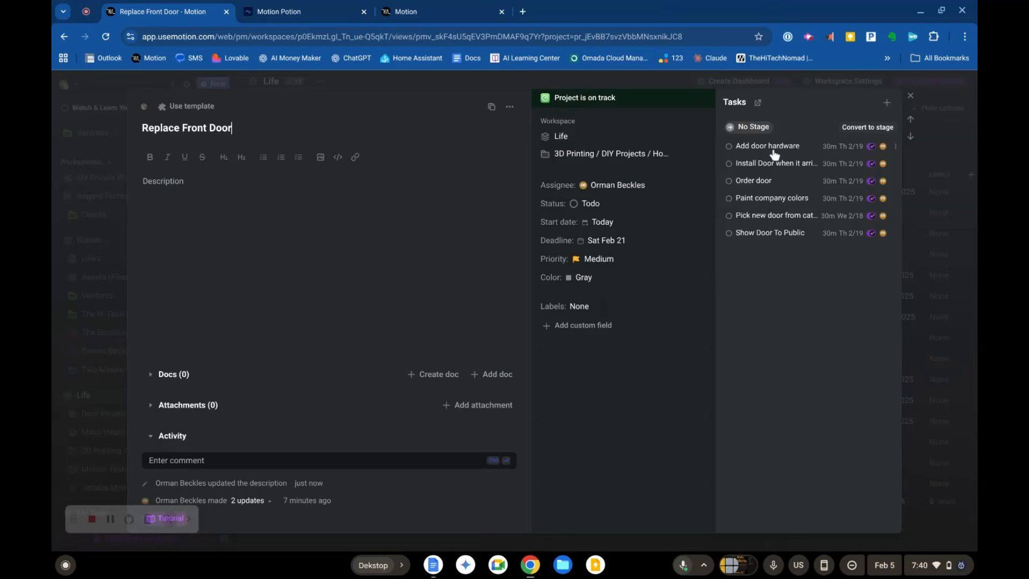
Step: Mark the "Pick new door from catalog" task in the Replace Front Door project as blocking the "Order door" task
left_click(771, 216)
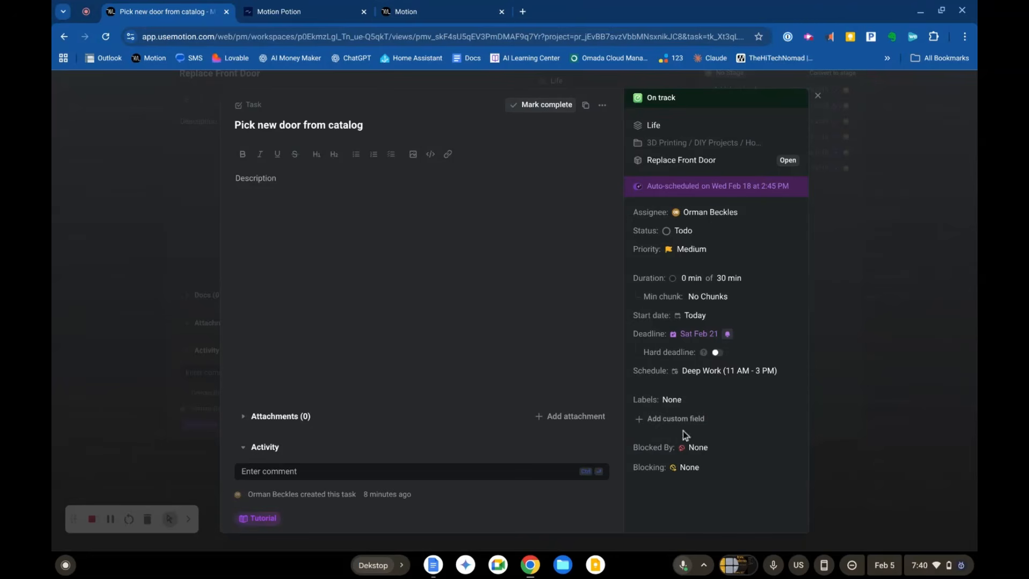
left_click(695, 468)
left_click(721, 414)
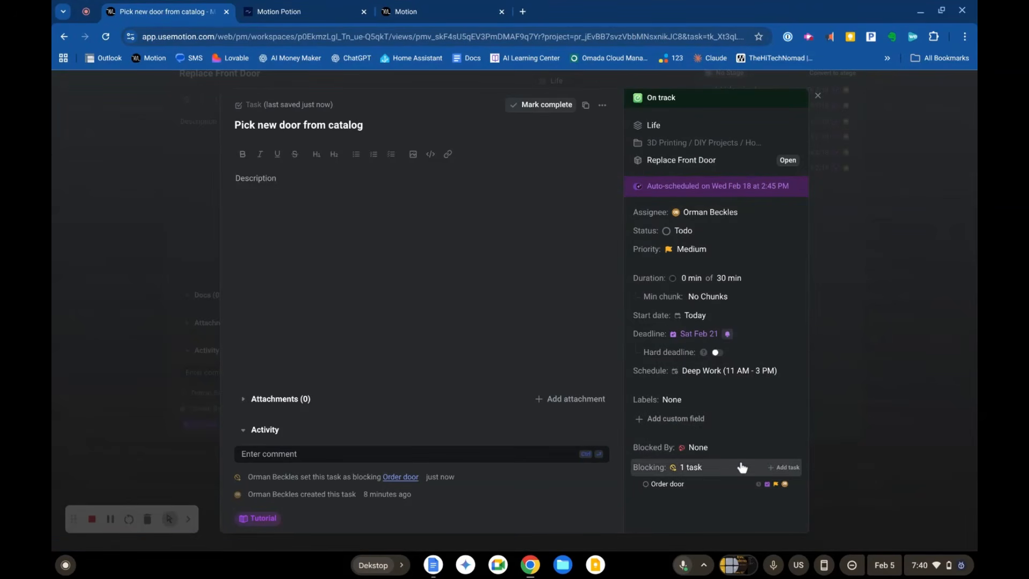
Step: Remove "Order door" from the blocked tasks of "Pick new door from catalog" and close the task
mouse_move(798, 487)
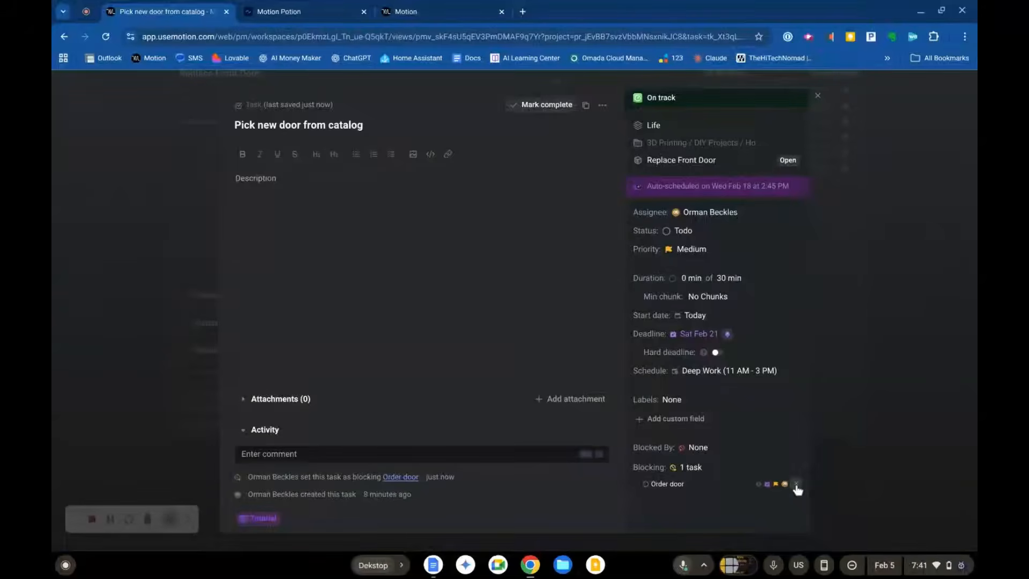
left_click(797, 485)
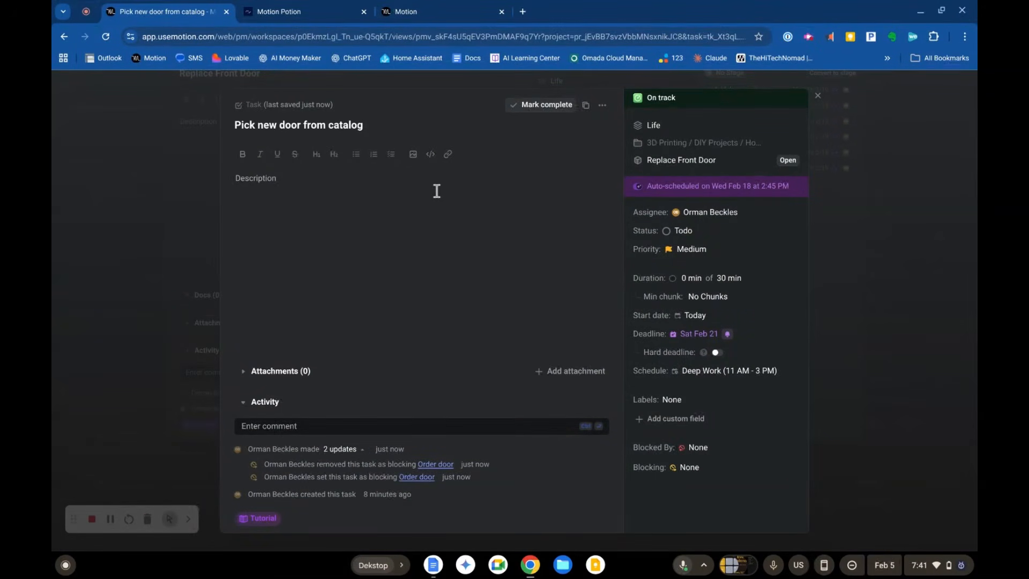
left_click(818, 96)
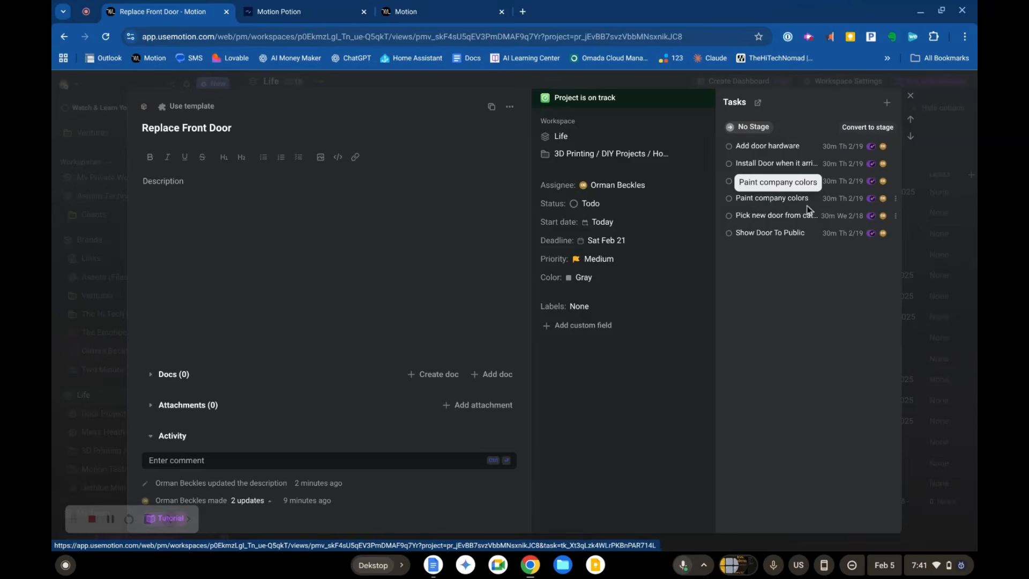
Step: Set both the start date and the deadline of the "Paint company colors" task to Thu Feb 19, and close it
left_click(859, 198)
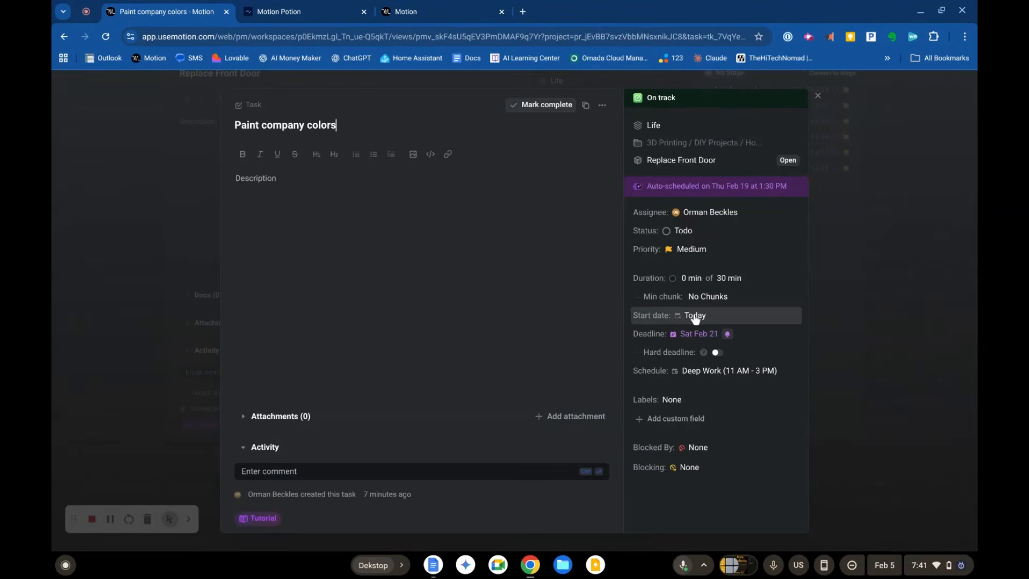
left_click(695, 316)
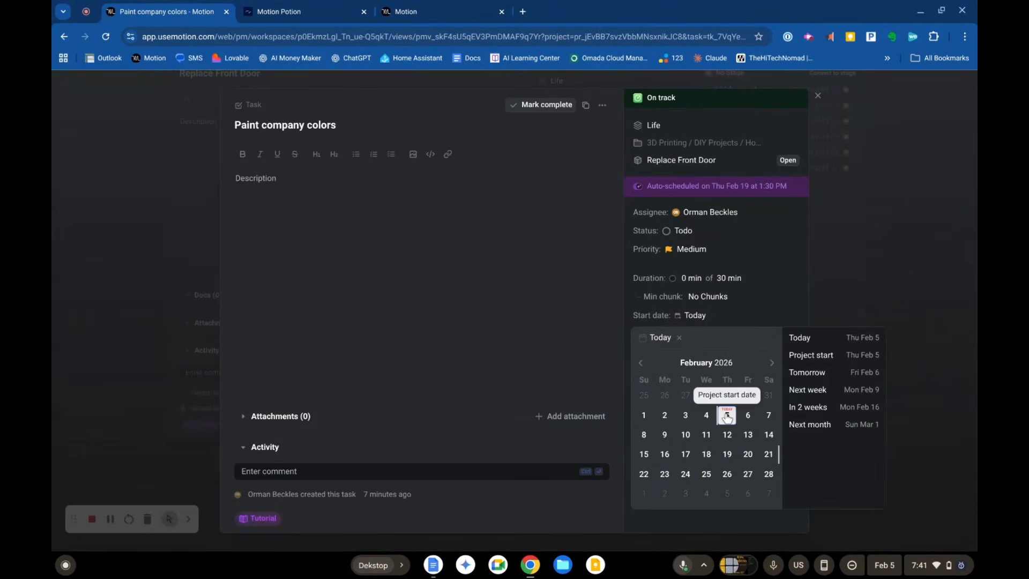
left_click(727, 454)
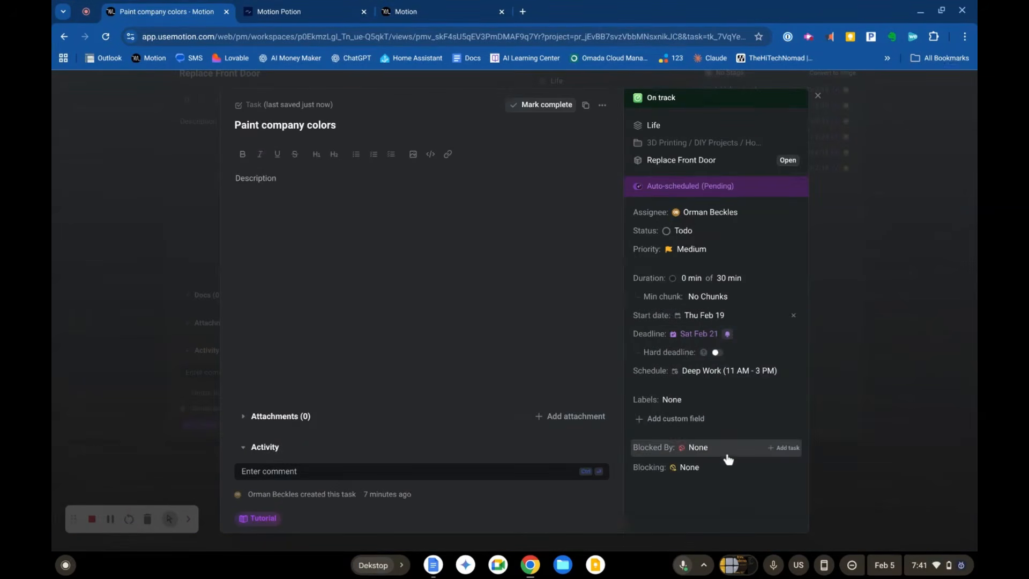
left_click(720, 332)
left_click(729, 474)
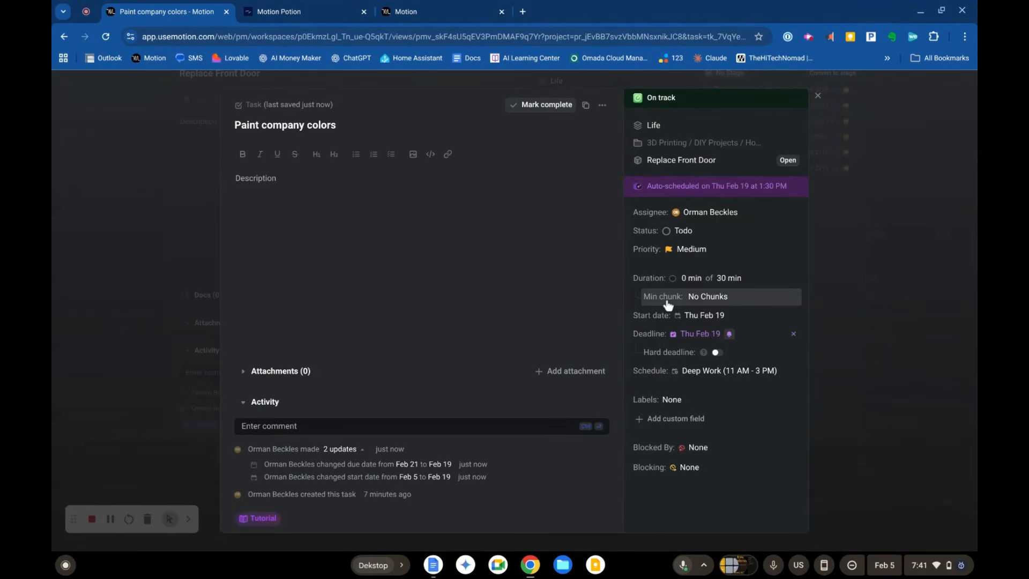
left_click(818, 98)
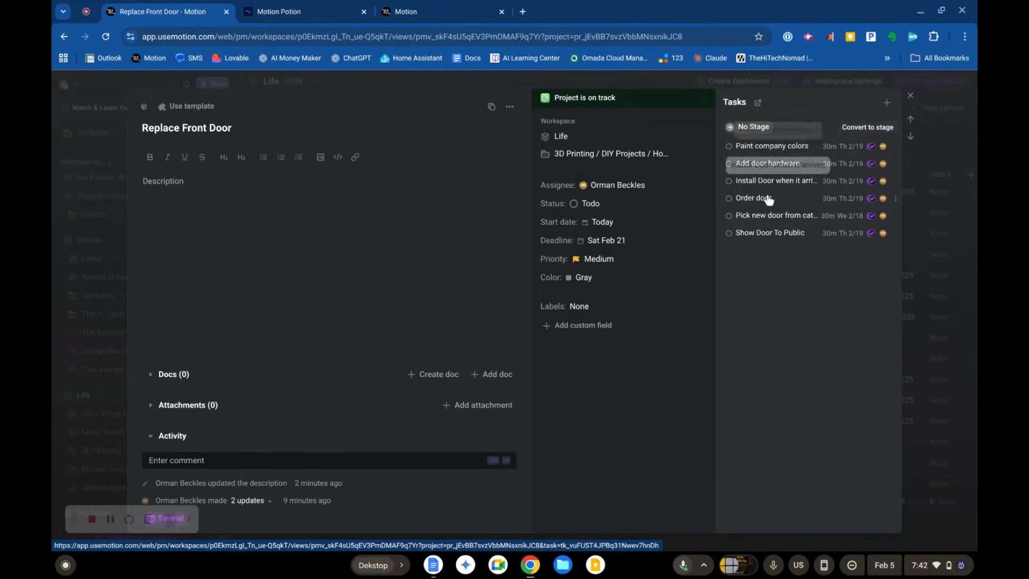
Step: Set the "Paint company colors" task's start date to Sun Mar 1 and its deadline to Mon Mar 2, and close it
left_click(789, 151)
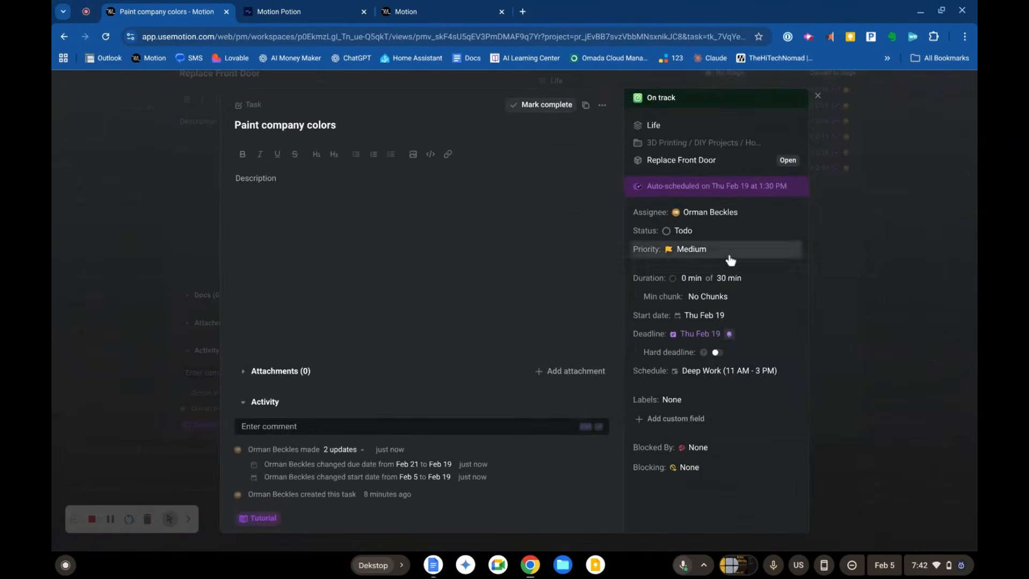
left_click(715, 316)
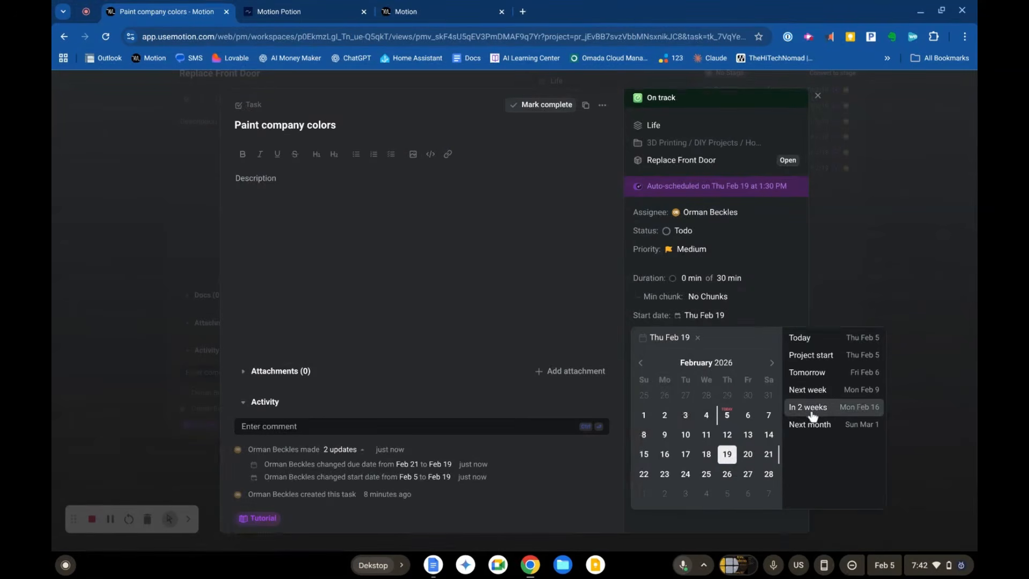
left_click(728, 460)
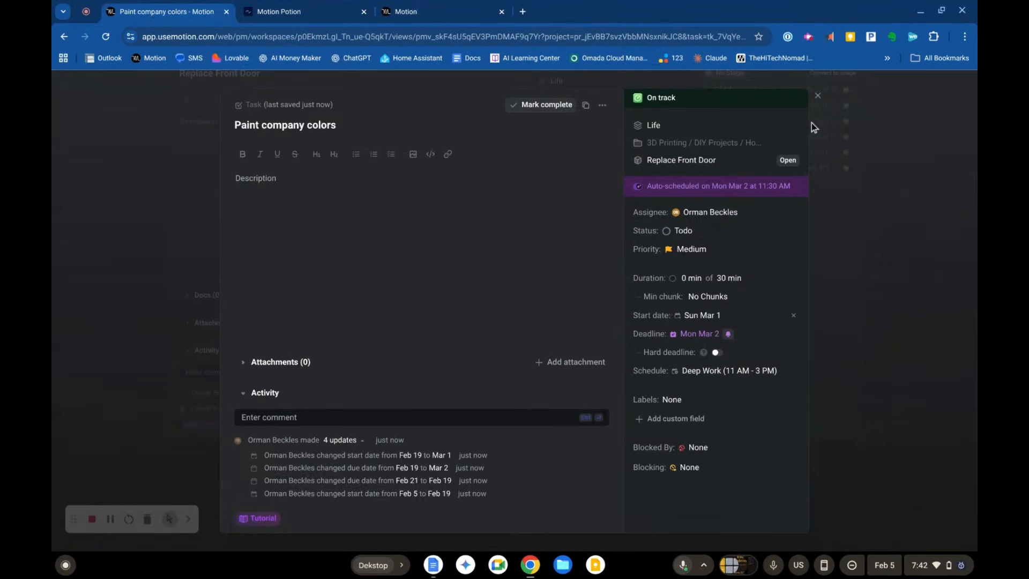
left_click(817, 95)
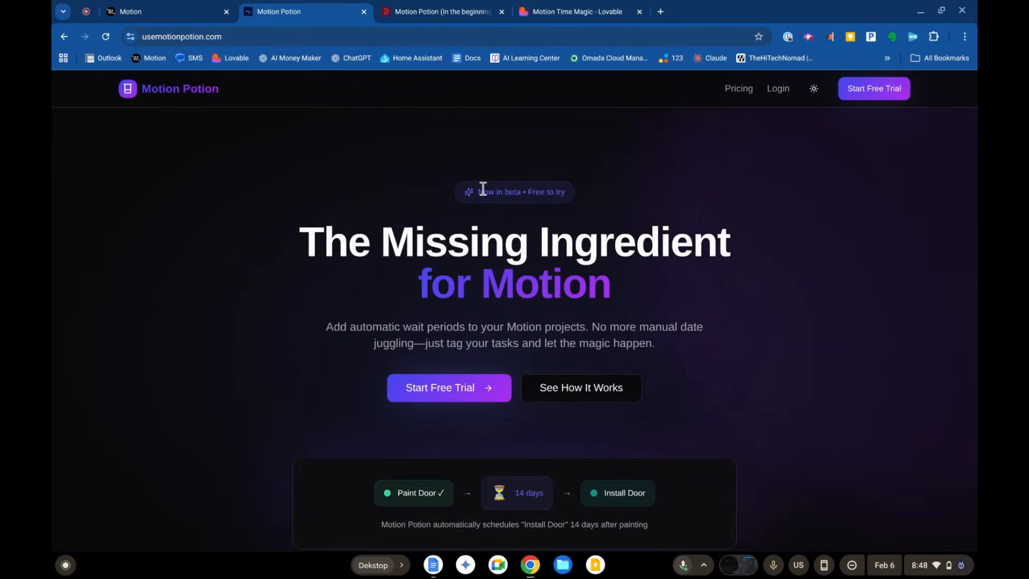
Step: Open the Motion Potion dashboard from the site's home page and sign out of the account
scroll(532, 200, "down", 1)
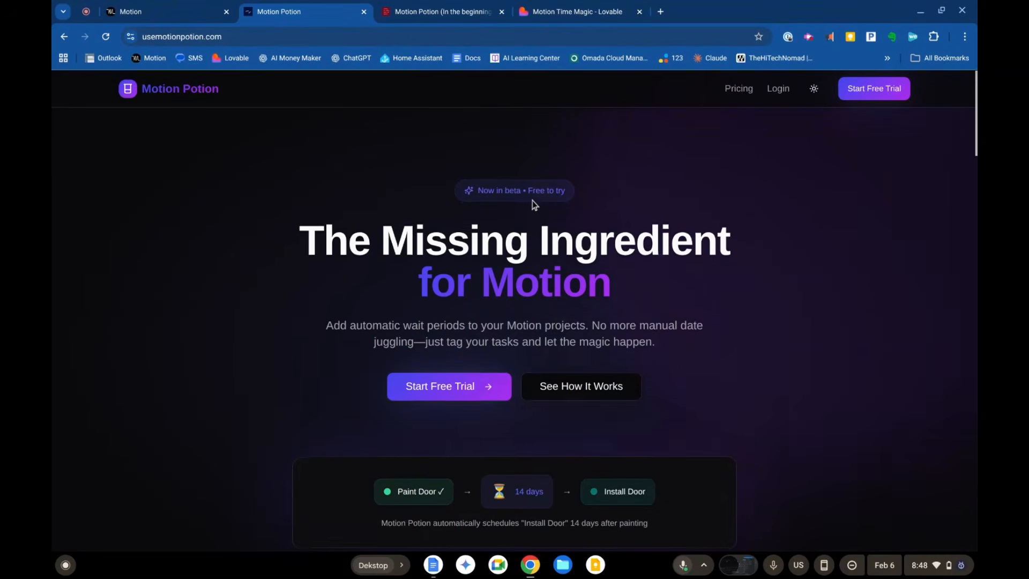
scroll(532, 200, "down", 3)
scroll(533, 202, "up", 3)
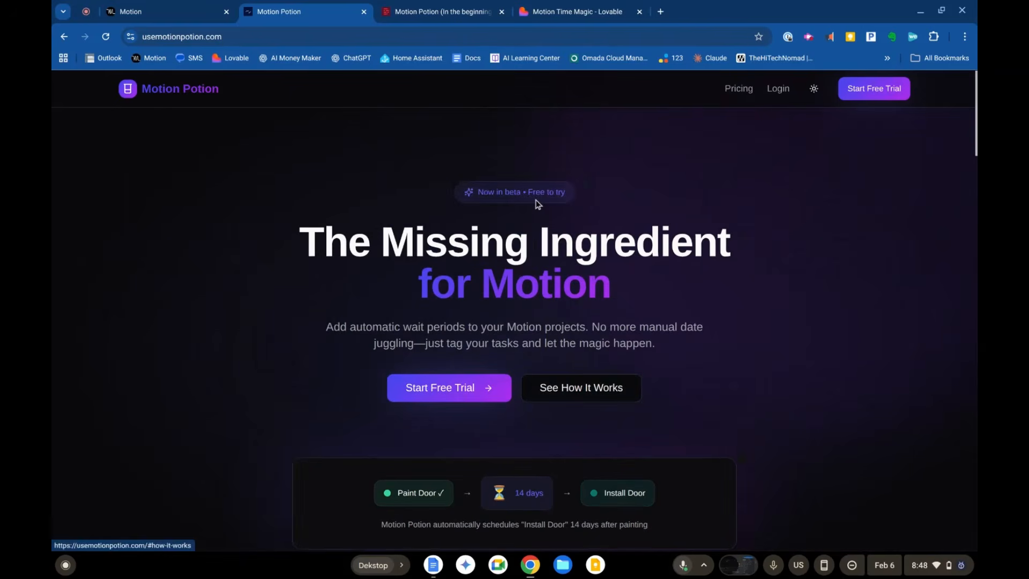
left_click(779, 90)
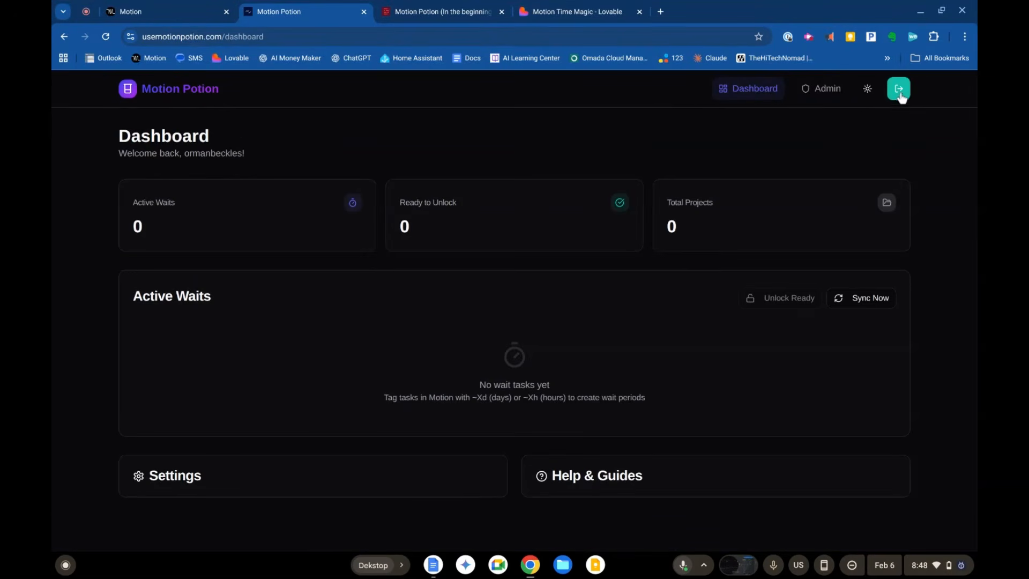
left_click(899, 94)
Step: Log in to Motion Potion using the personal Google account
left_click(780, 91)
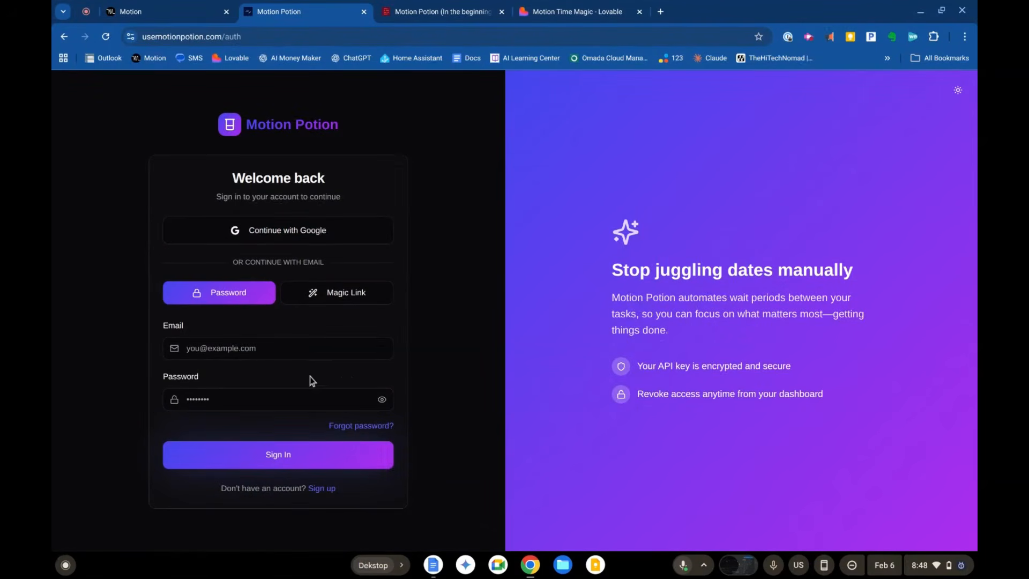
left_click(279, 236)
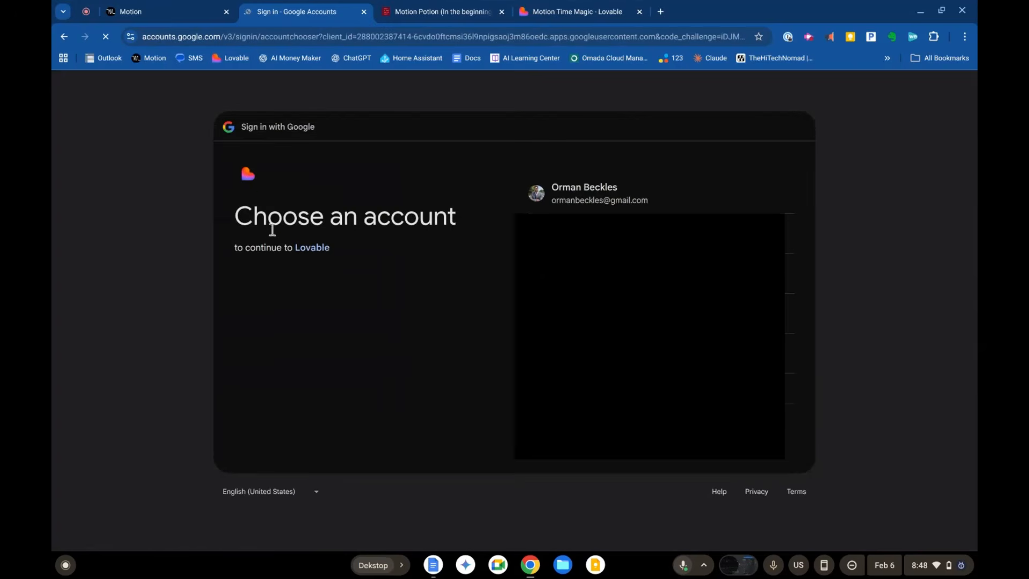
left_click(569, 201)
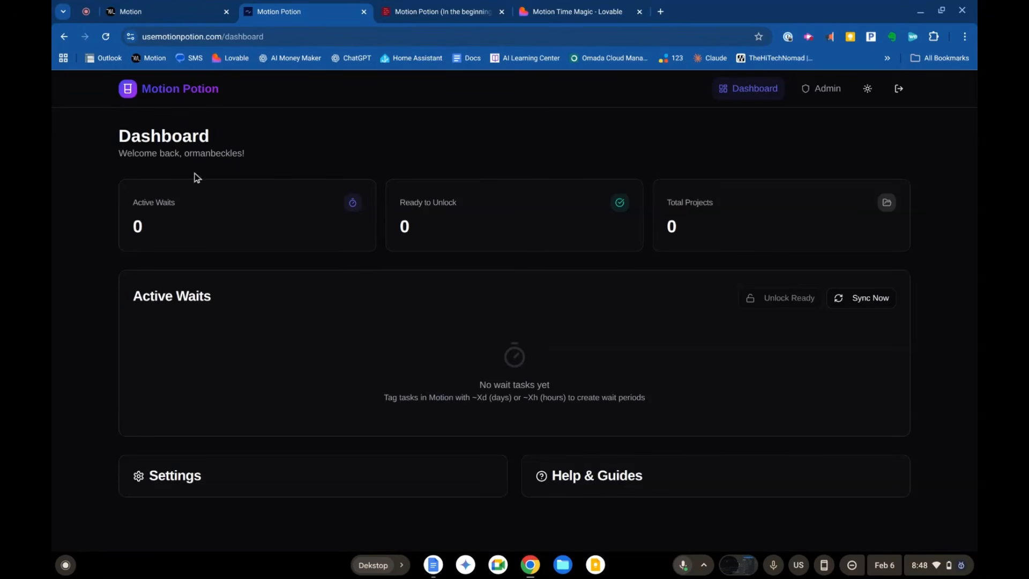
Step: Switch to Motion and check on its API settings page where a new API key is created
left_click(167, 11)
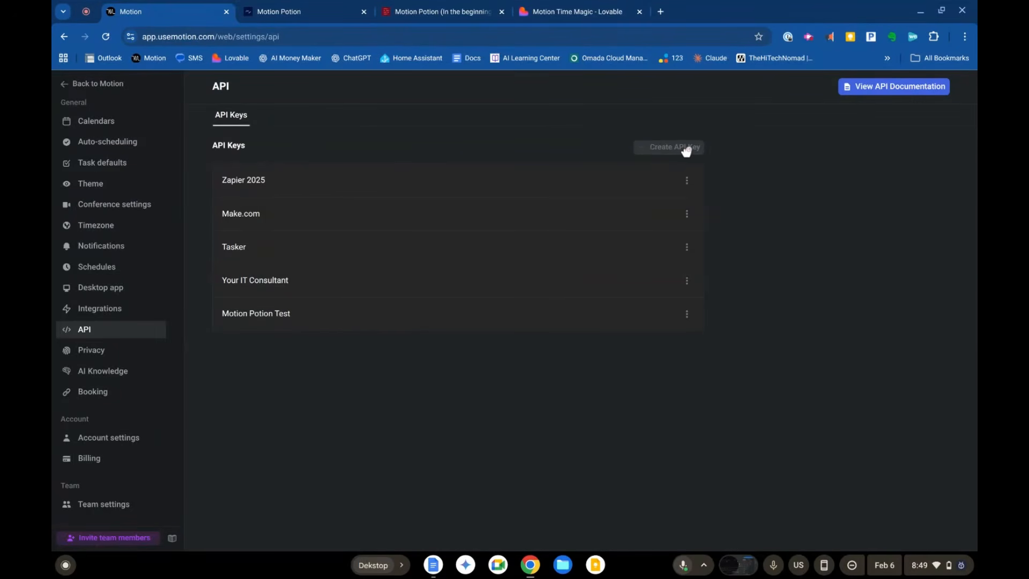
mouse_move(684, 150)
Step: Return to Motion Potion and view the dashboard settings for the Motion API key, email notifications and check frequency
left_click(320, 6)
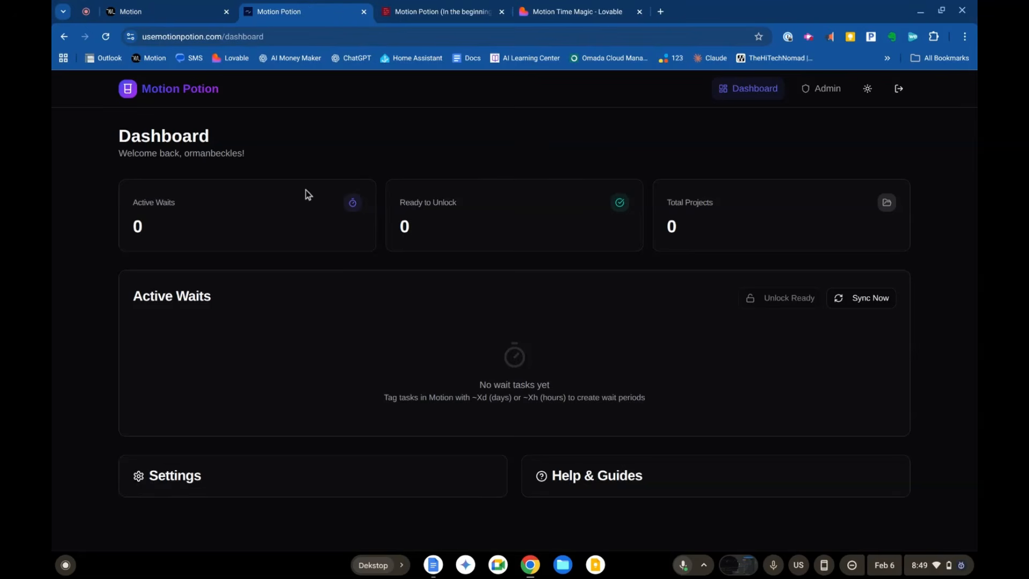
left_click(156, 475)
scroll(252, 282, "down", 3)
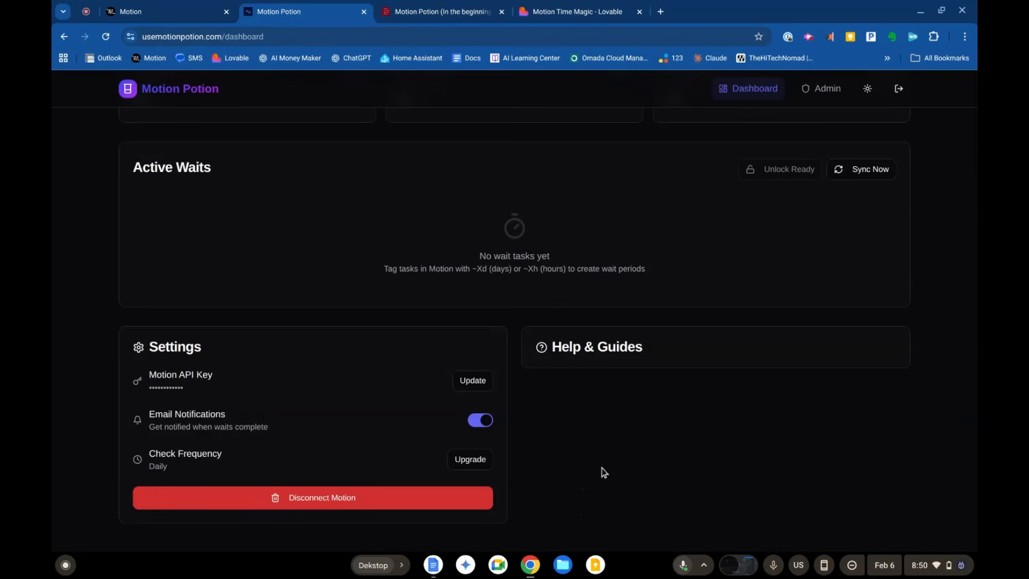
scroll(500, 376, "up", 3)
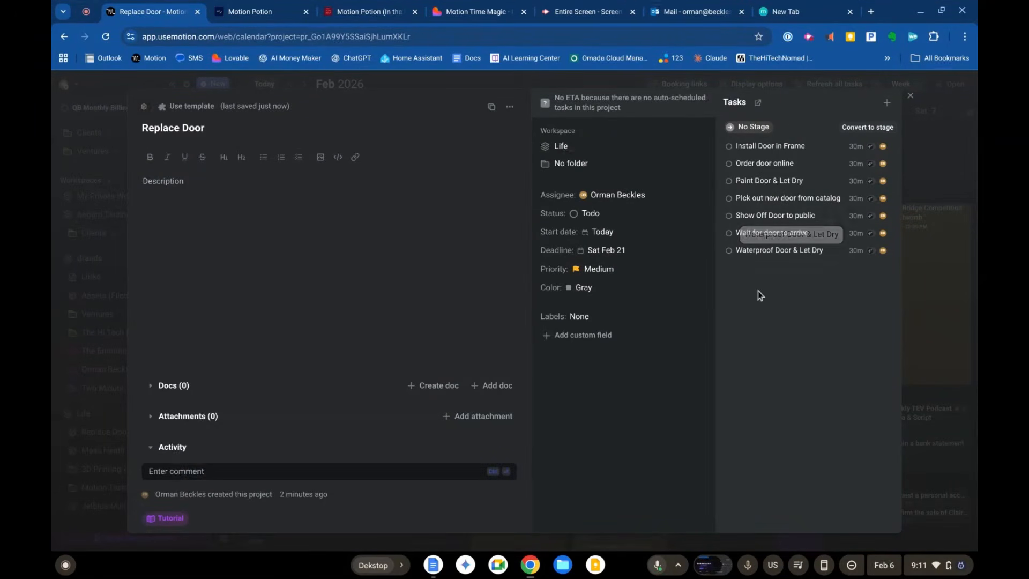
Step: In the Replace Door project, set the durations of "Order door online", "Pick out new door from catalog" and "Show Off Door to public" to 15 min
left_click_drag(760, 220, 757, 206)
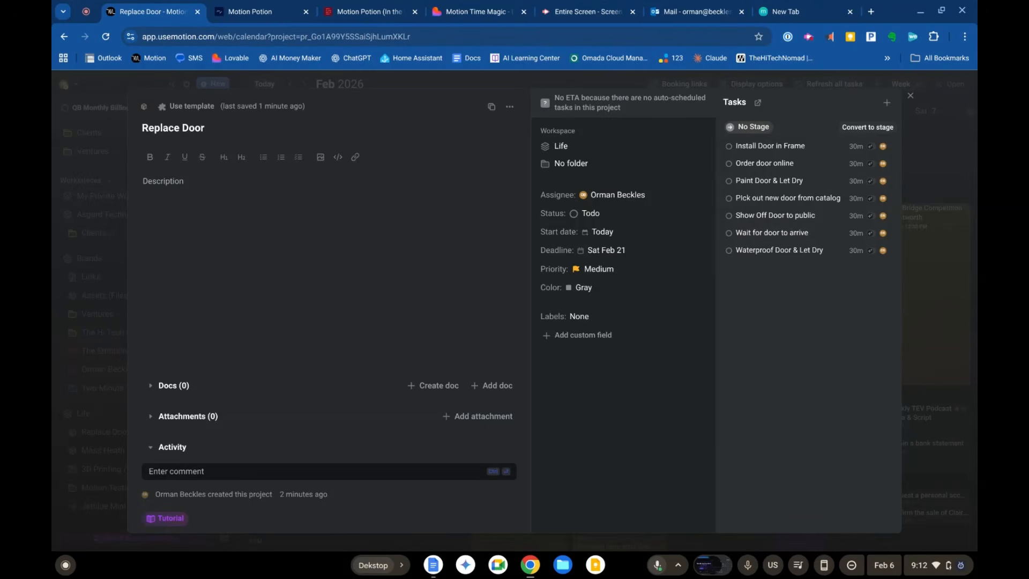
left_click(849, 164)
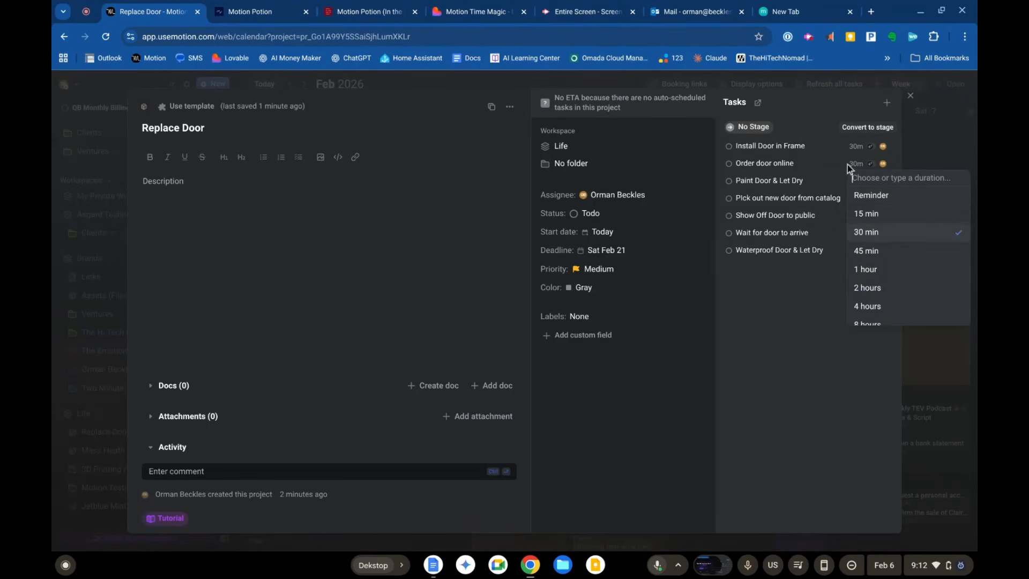
scroll(878, 217, "down", 1)
left_click(877, 212)
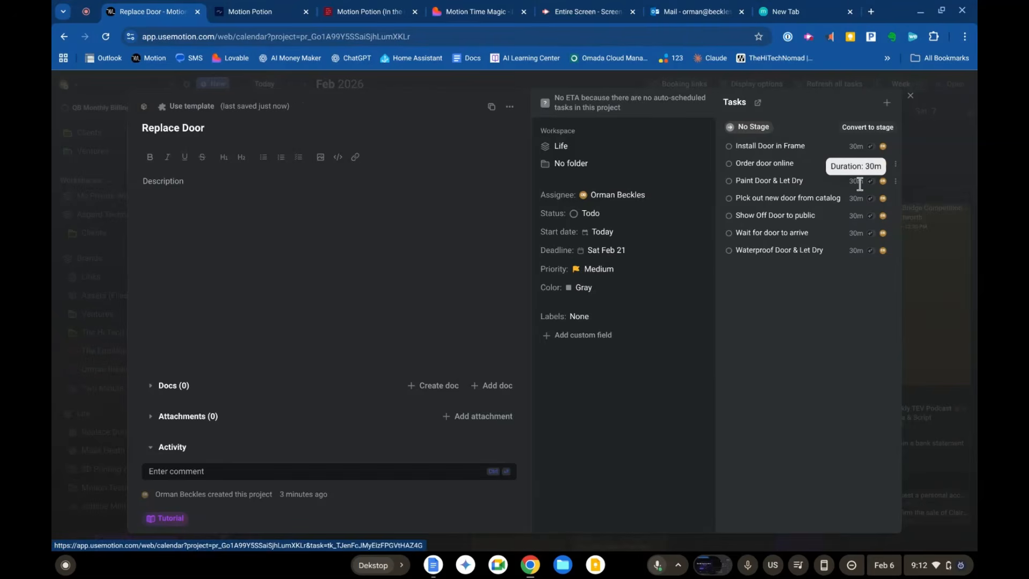
left_click(857, 198)
left_click(866, 248)
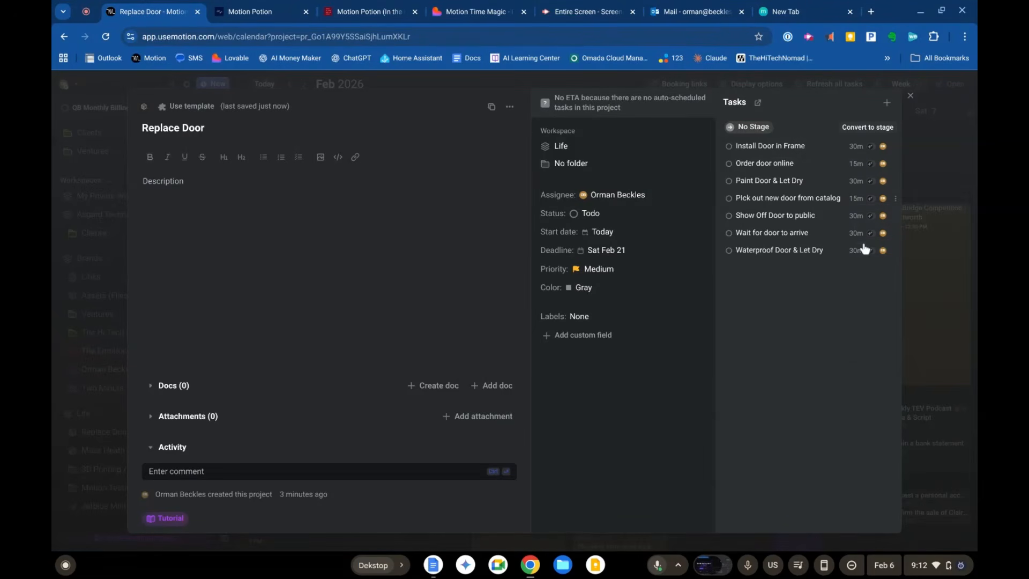
left_click(856, 215)
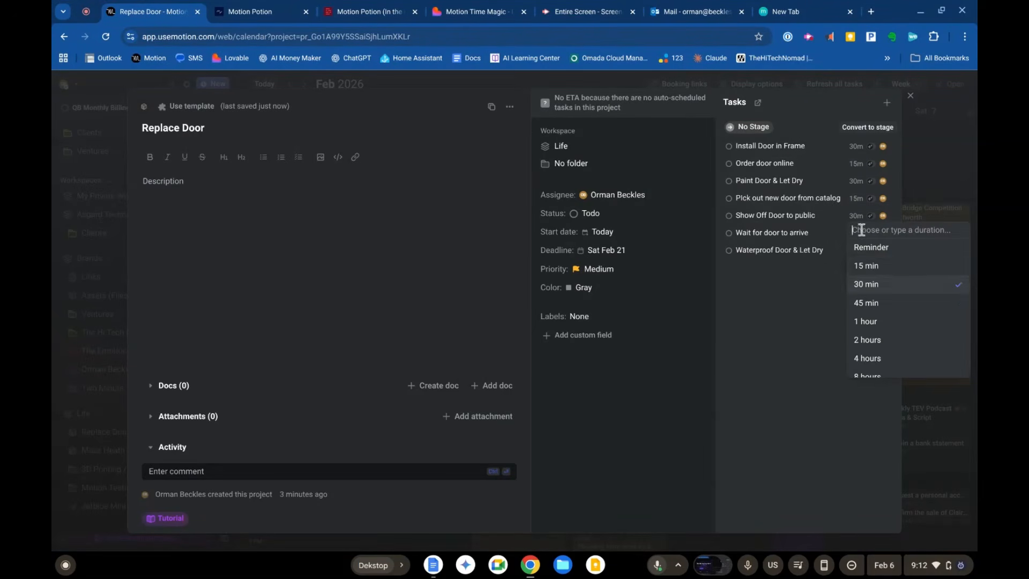
left_click(868, 265)
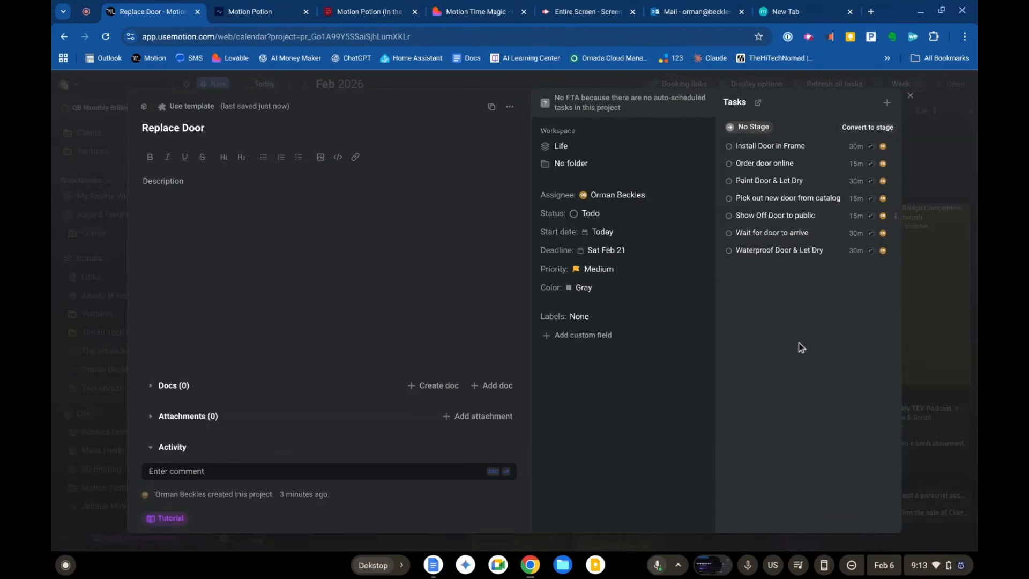
left_click(852, 234)
scroll(882, 321, "down", 1)
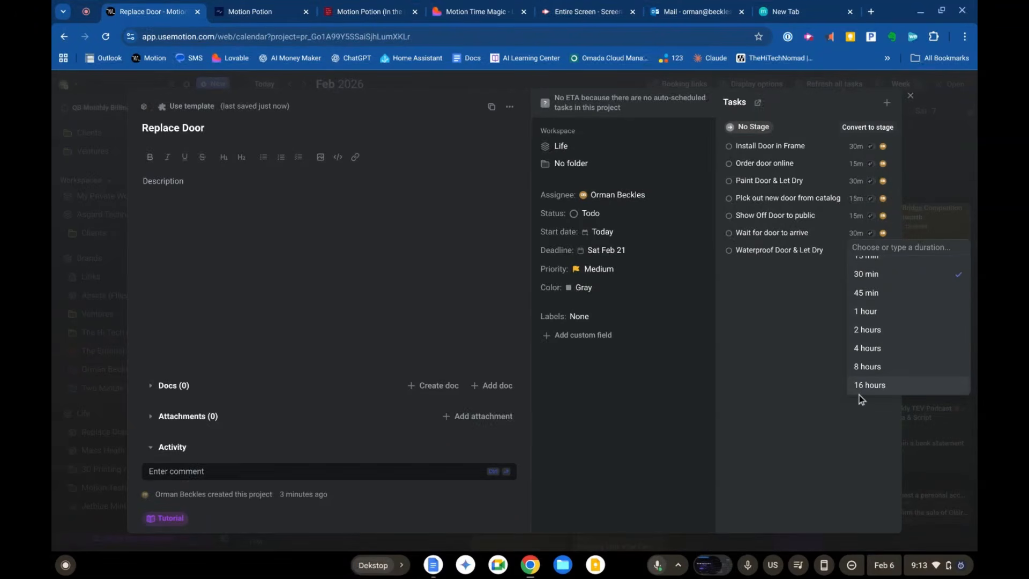
left_click(774, 369)
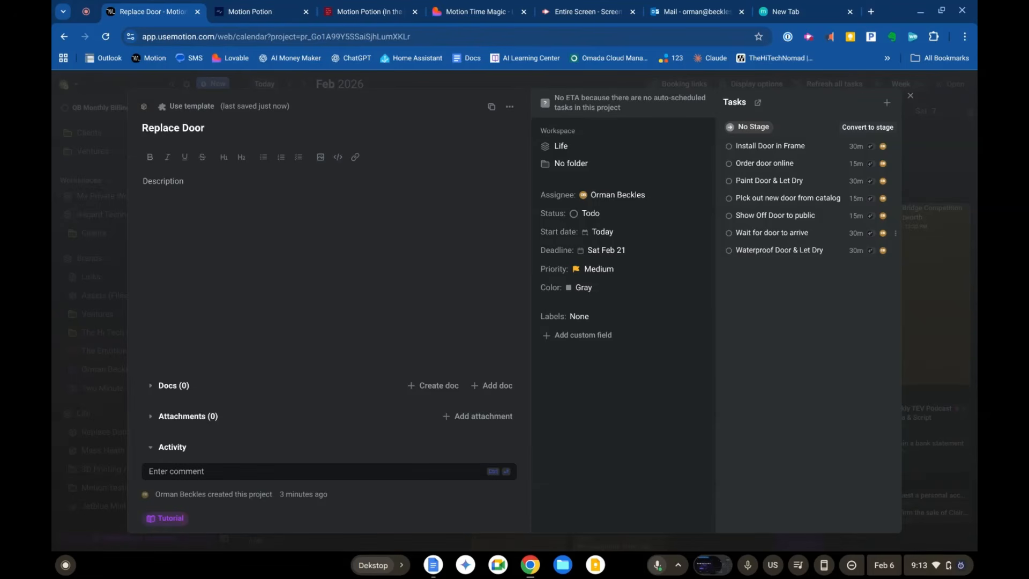
Step: Open the "Wait for door to arrive" task and set its start date to Fri Feb 20
left_click(766, 233)
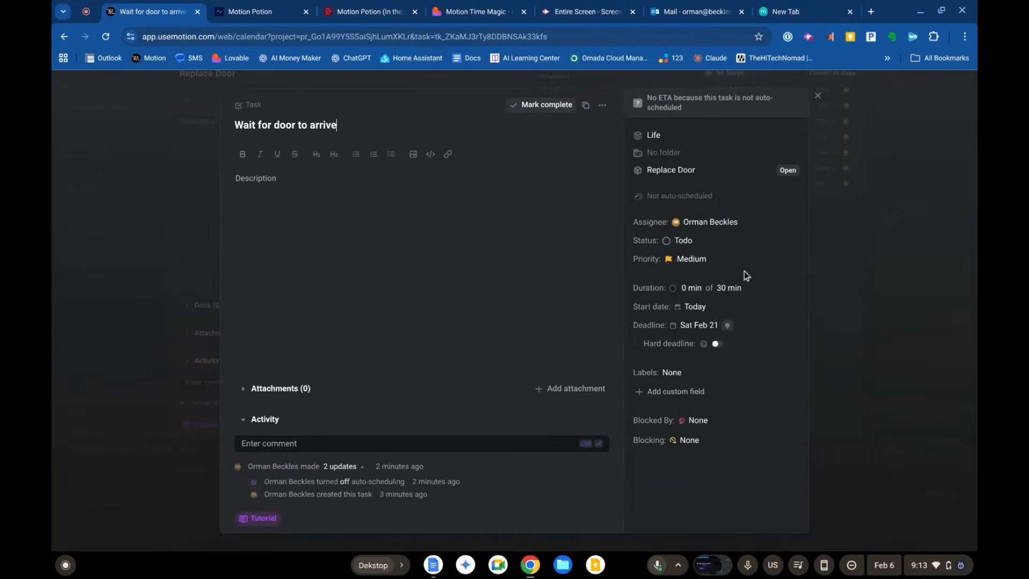
left_click(714, 314)
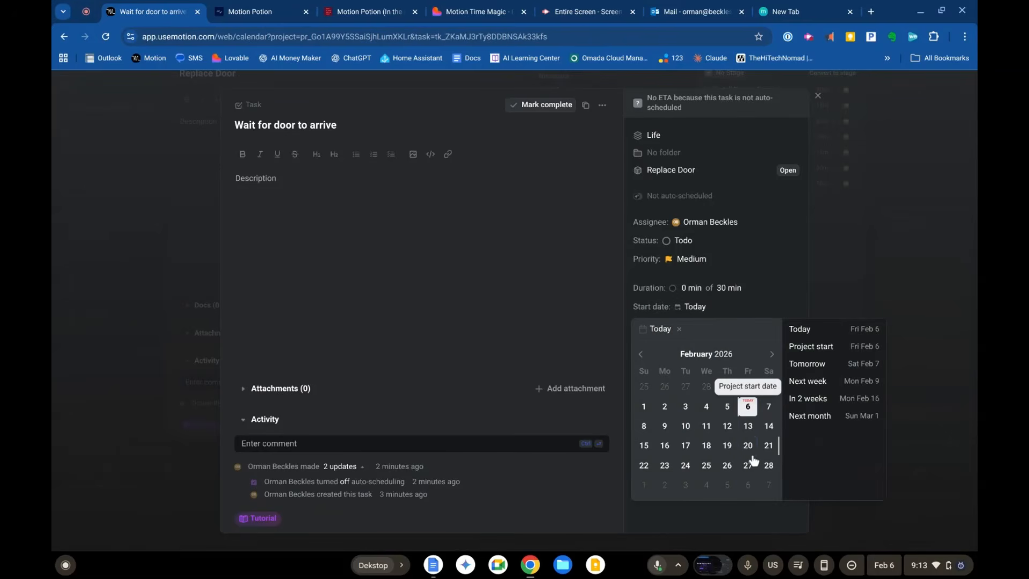
left_click(748, 446)
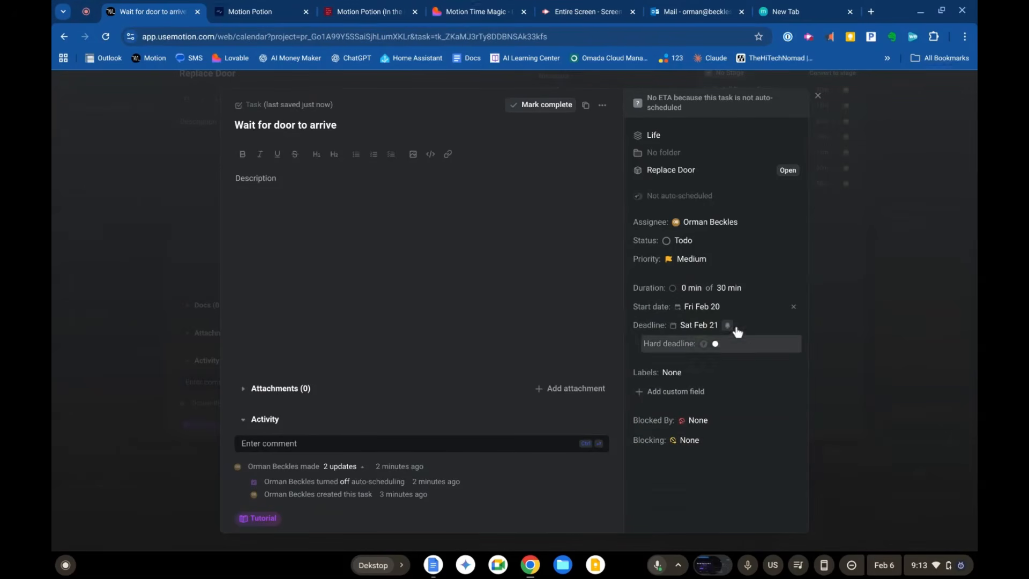
Step: Set the deadline of the "Wait for door to arrive" task to Fri Feb 20 and close the task
left_click(695, 326)
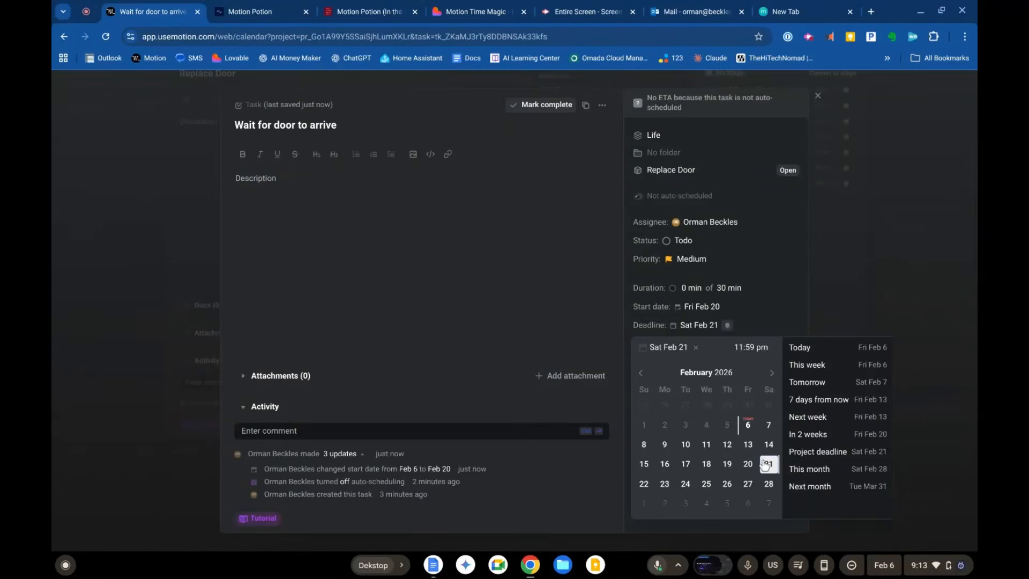
left_click(748, 464)
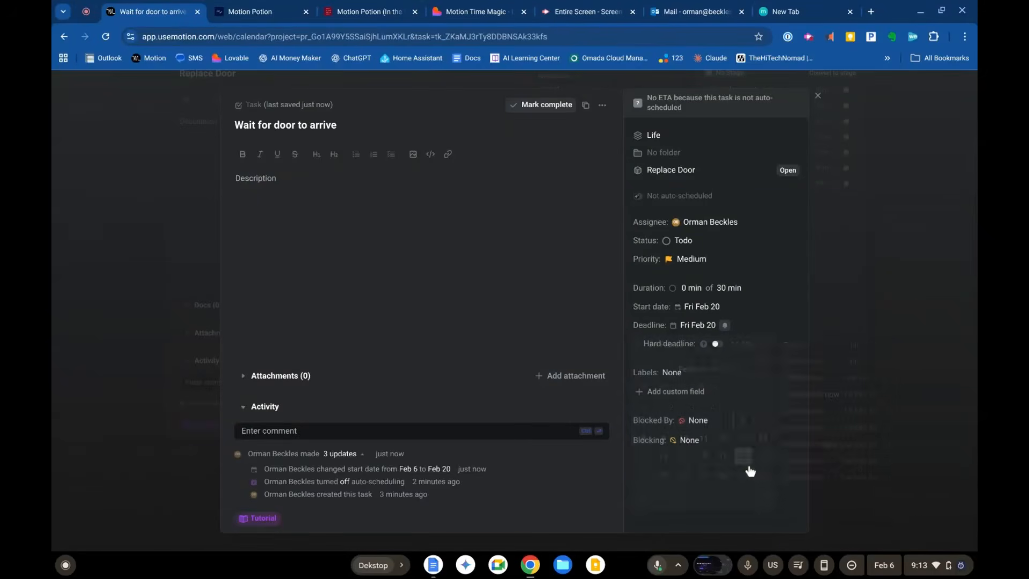
left_click(816, 98)
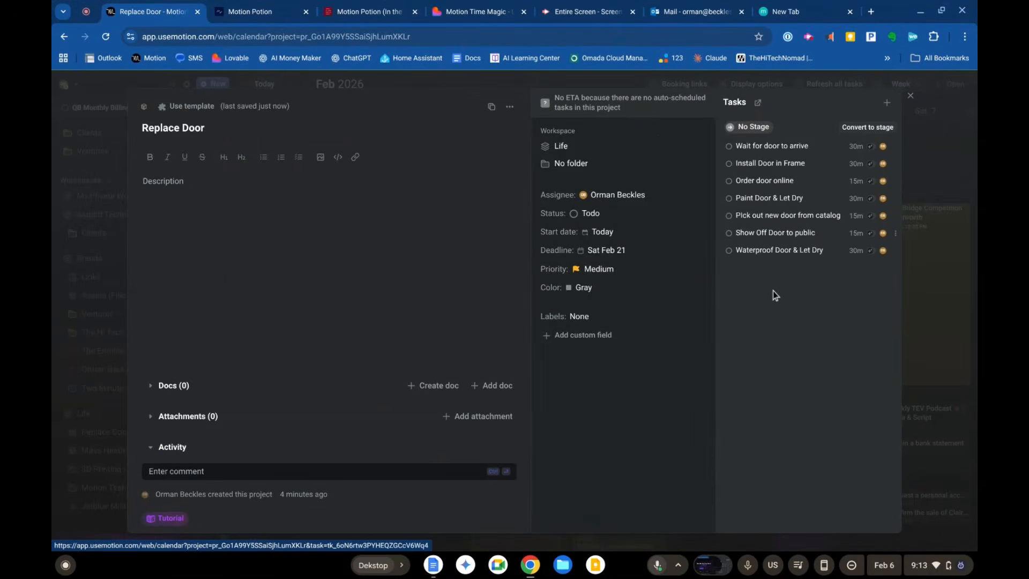
Step: Review the dates and blocking fields of the "Wait for door to arrive" task in the Replace Door project
left_click_drag(803, 215, 804, 313)
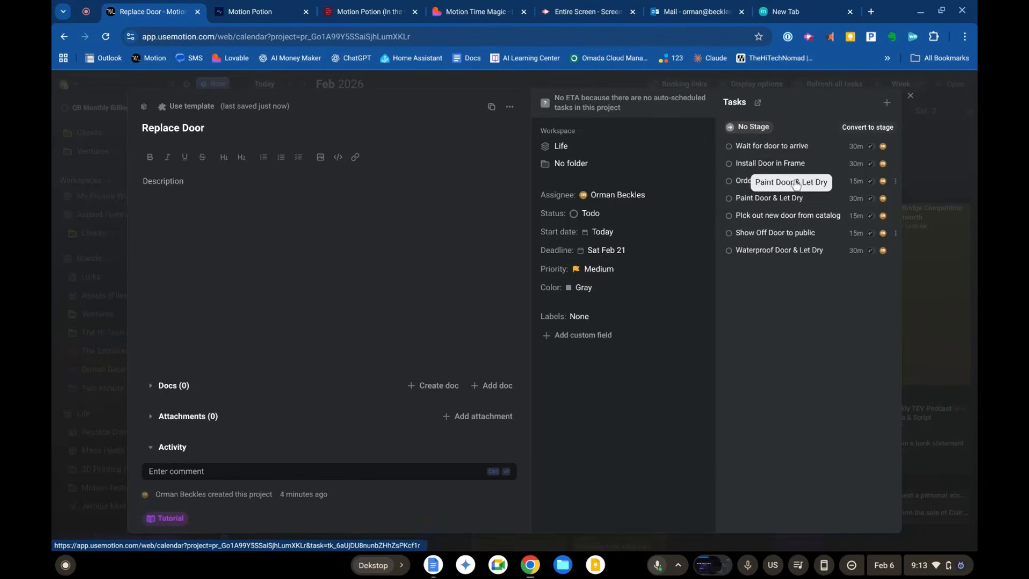
left_click(767, 146)
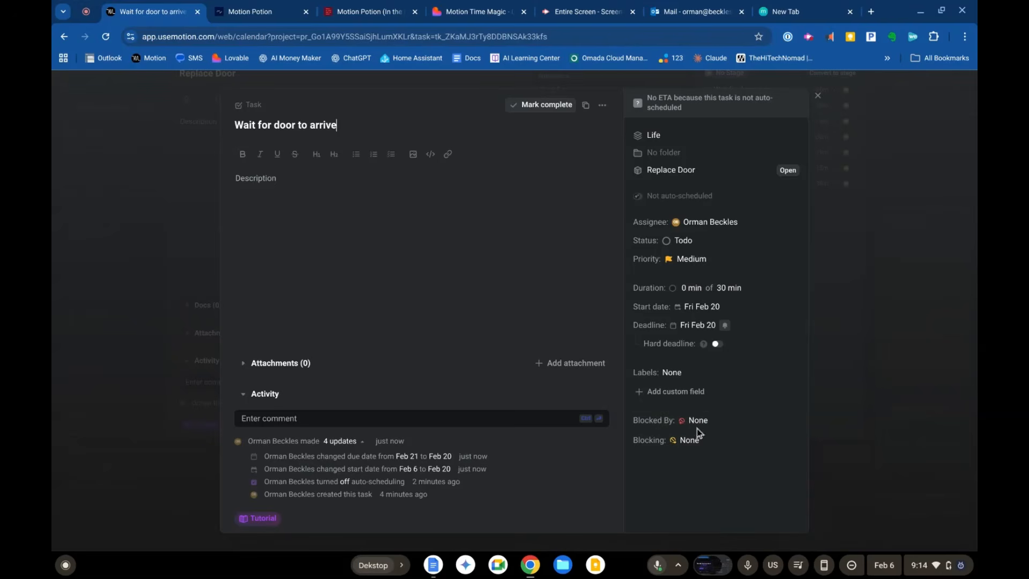
left_click(819, 97)
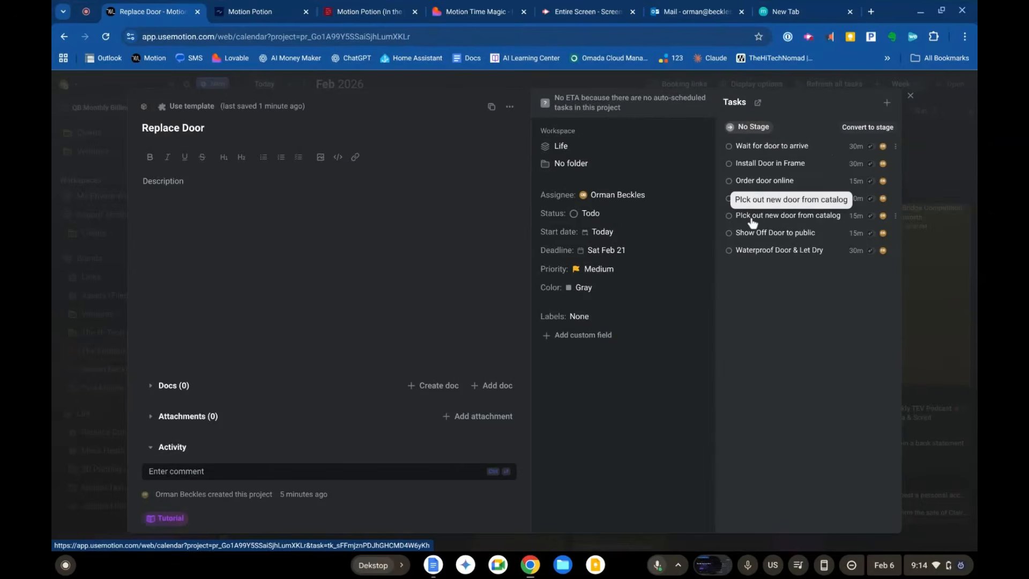
Step: Sync the tasks in Motion Potion, and in Motion rename the project as "Replace Door *MP*"
left_click(259, 14)
left_click(860, 308)
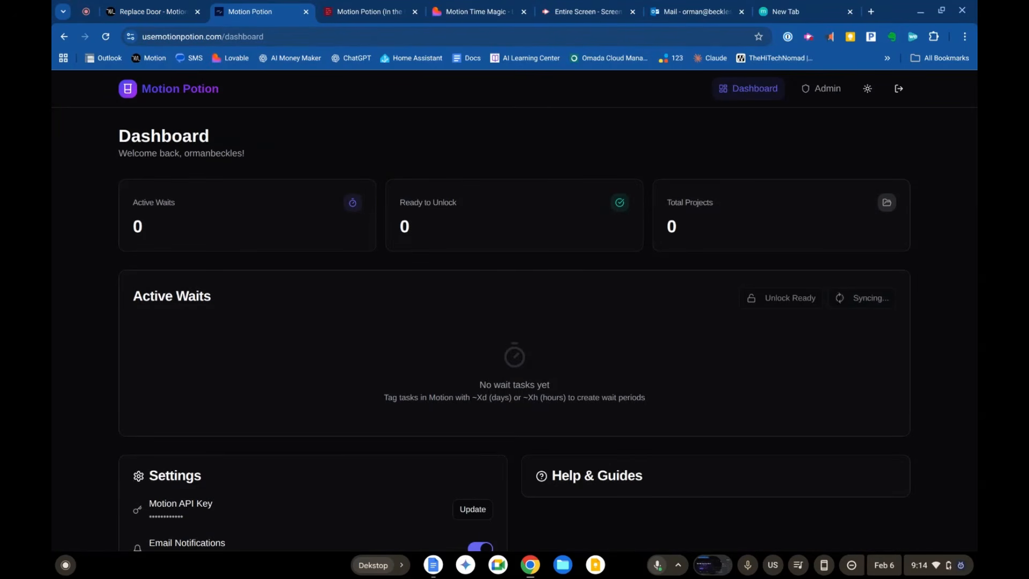
left_click(152, 17)
left_click(248, 131)
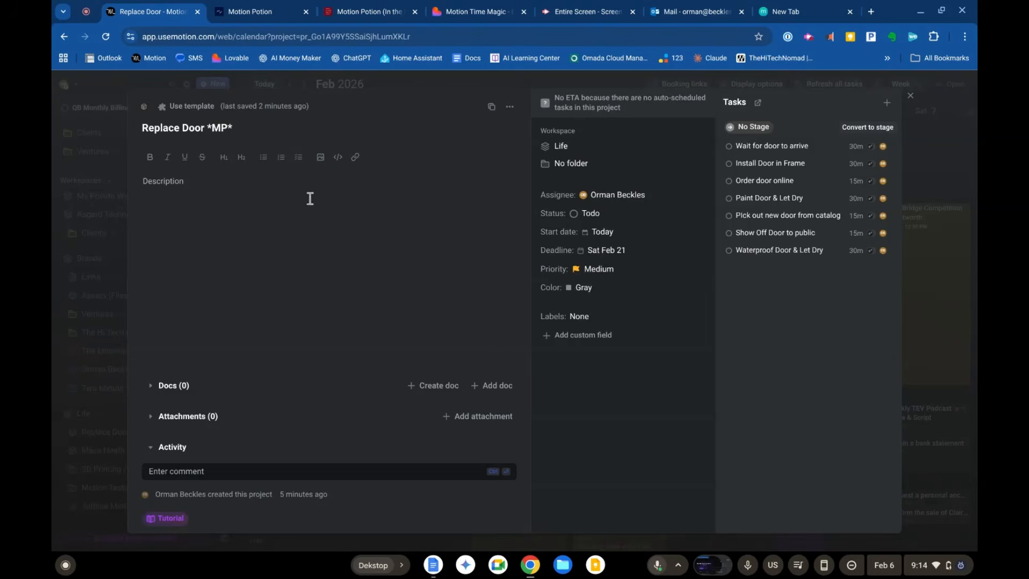
Step: Switch to Motion Potion, sync with Motion and open the Replace Door project's task list
left_click(255, 15)
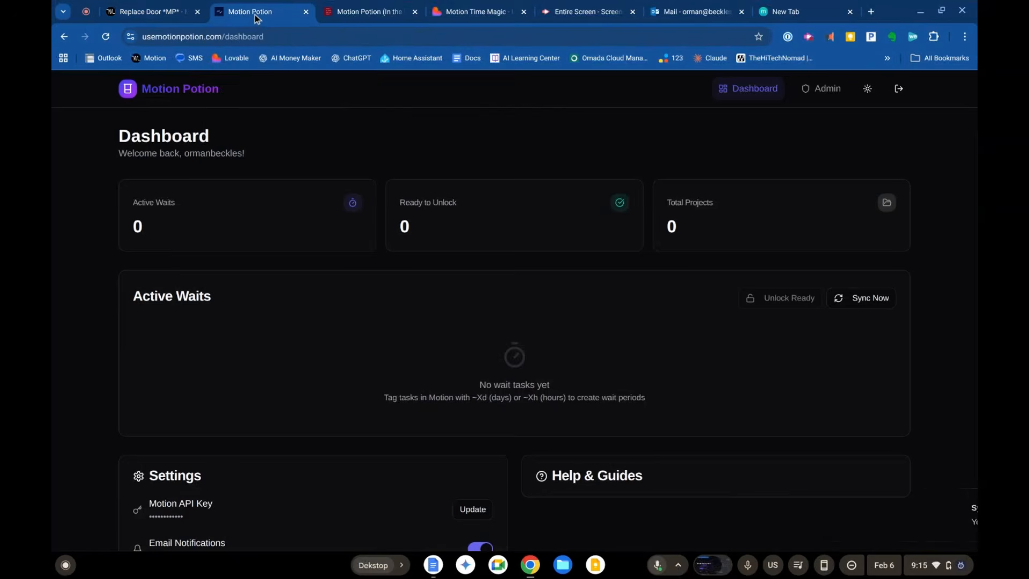
left_click(876, 304)
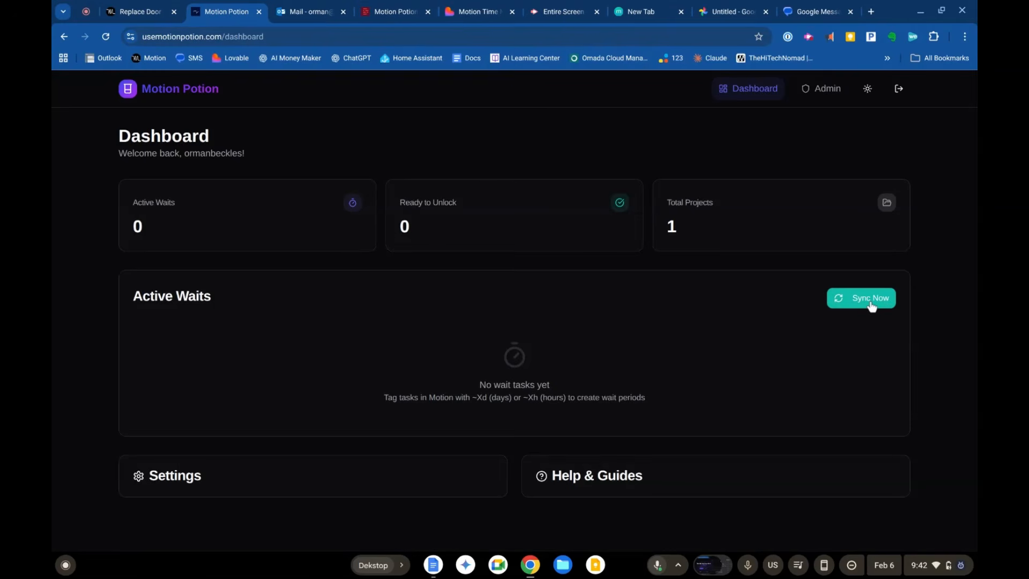
left_click(687, 230)
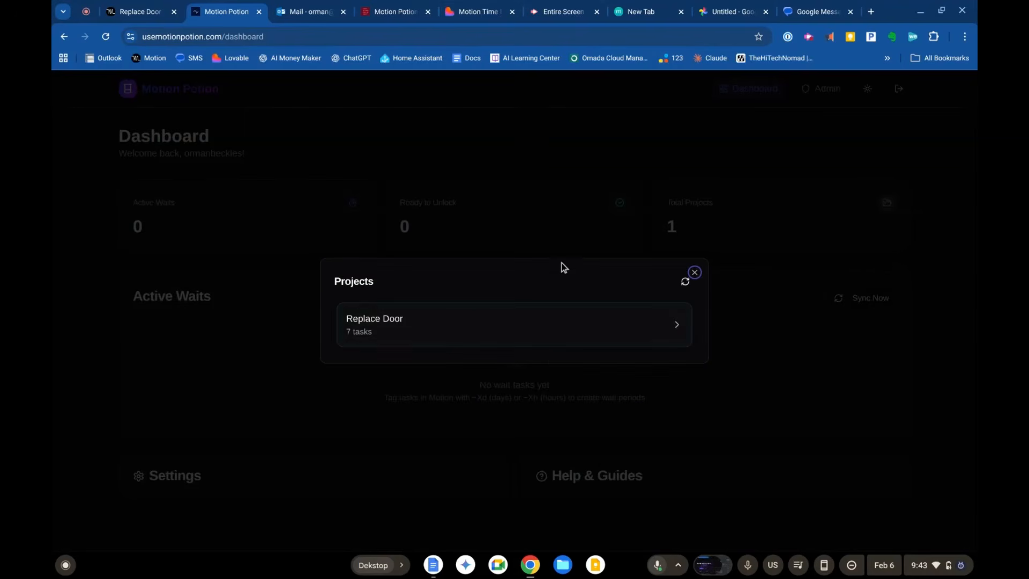
left_click(413, 322)
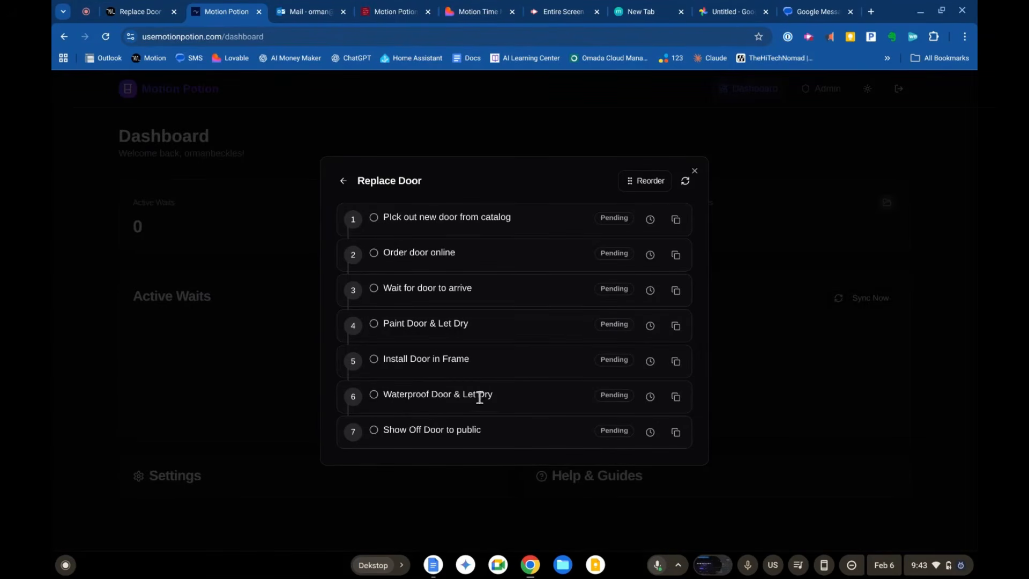
Step: Check the Replace Door task sequence in reorder mode and leave it without saving
left_click(637, 188)
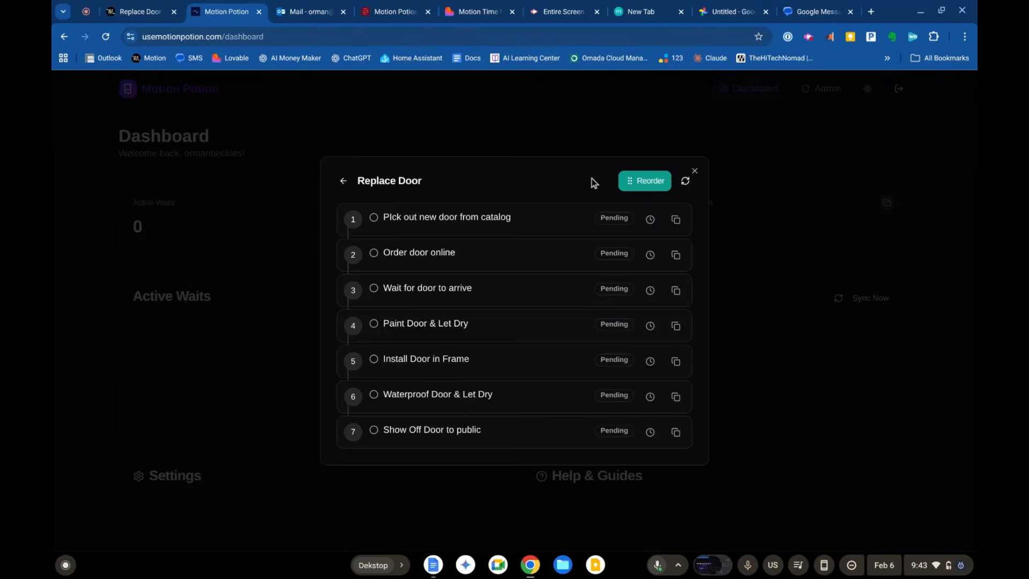
left_click(642, 184)
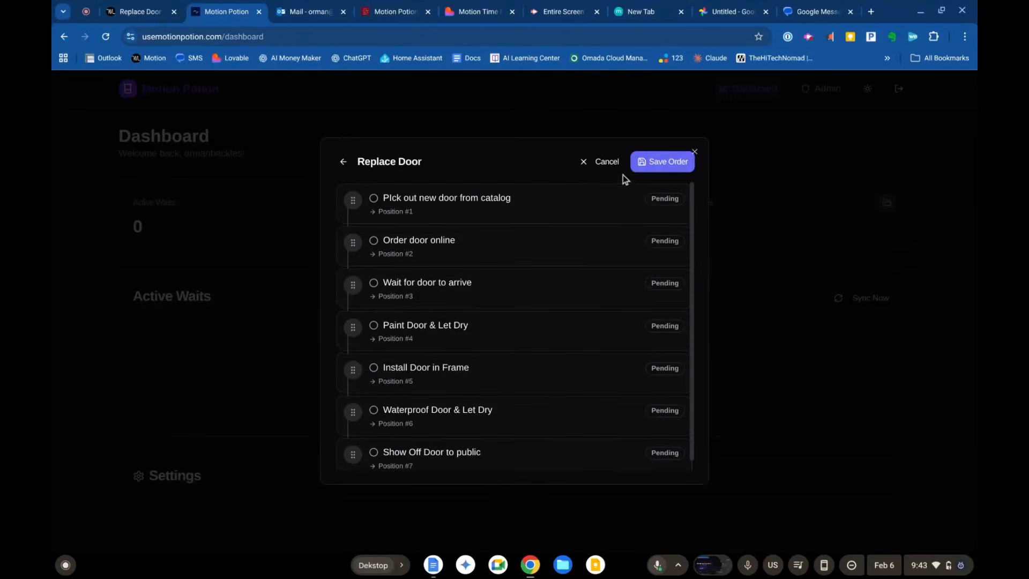
left_click(604, 164)
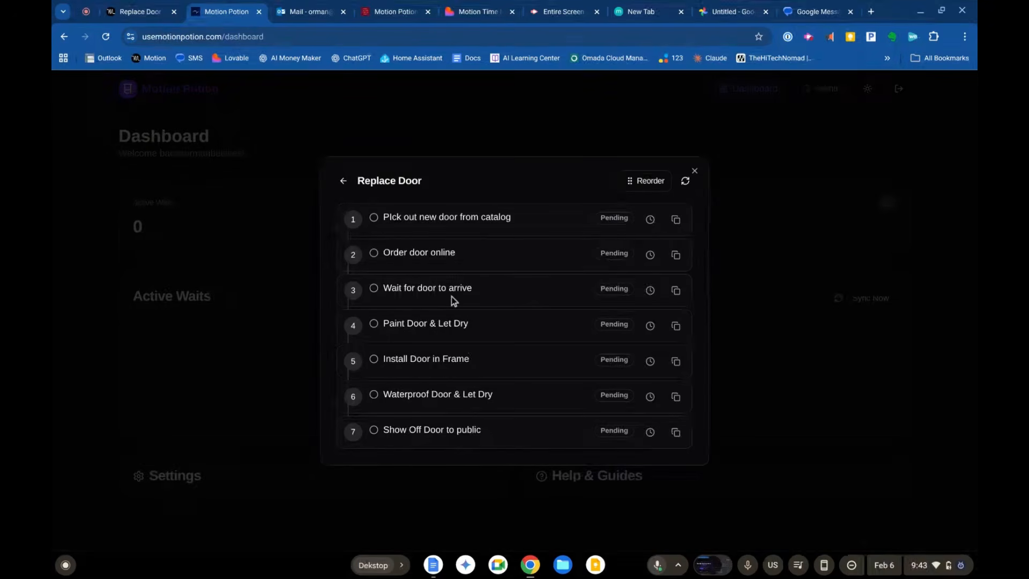
Step: Set the wait duration of "Wait for door to arrive" to 2 weeks and of "Paint Door & Let Dry" to 1 day
left_click(650, 292)
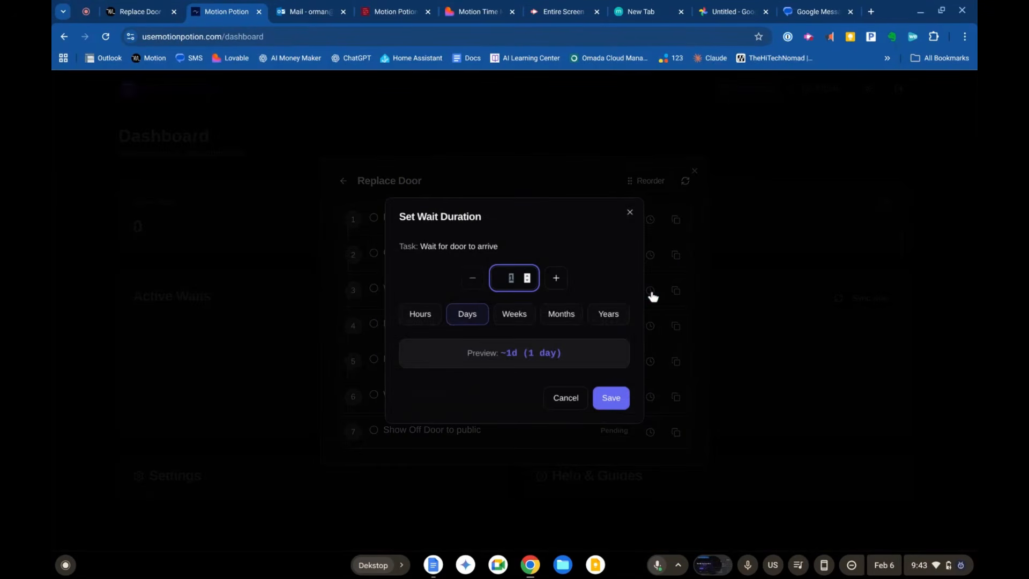
left_click(515, 316)
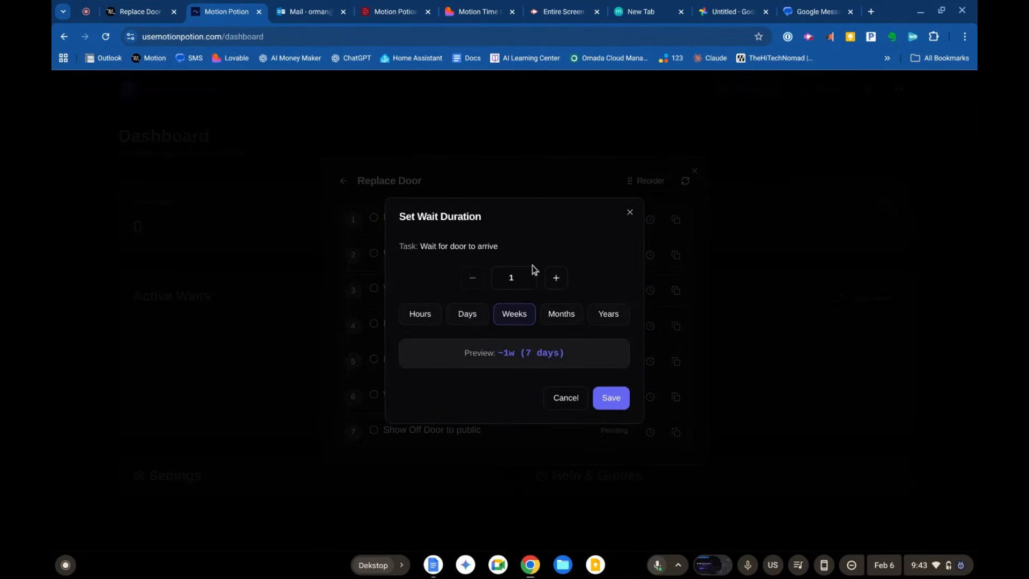
left_click(556, 278)
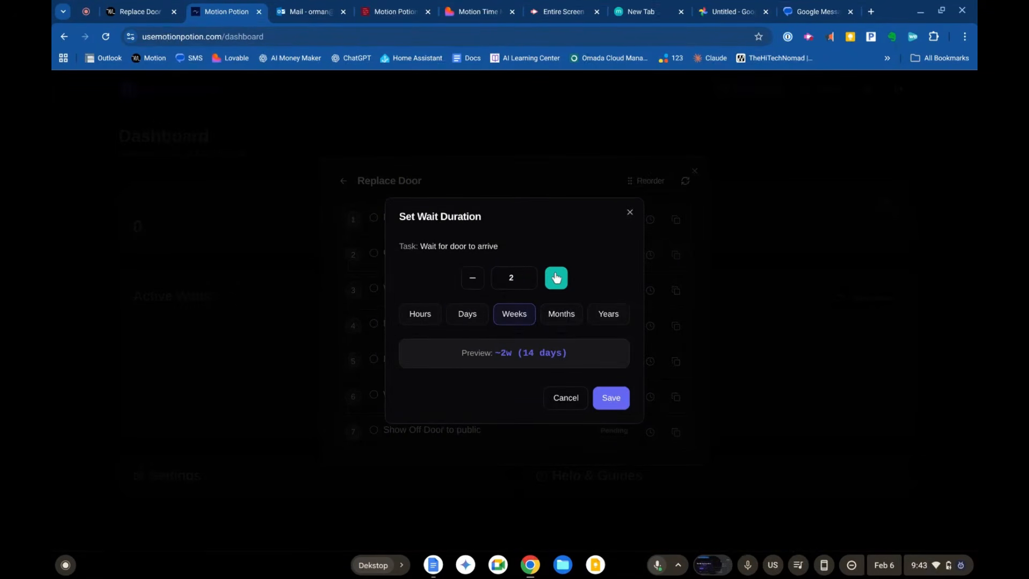
left_click(611, 398)
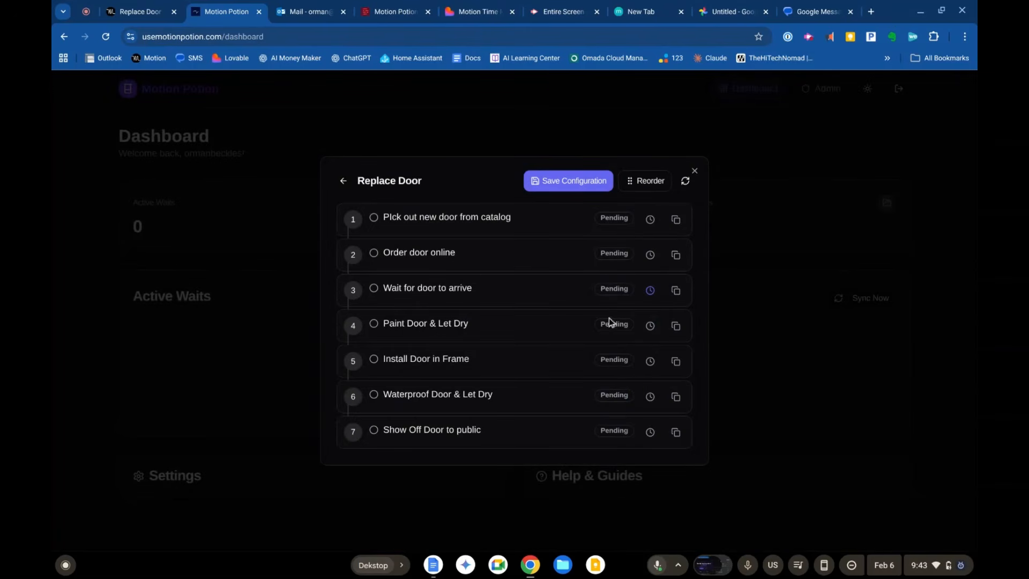
left_click(651, 326)
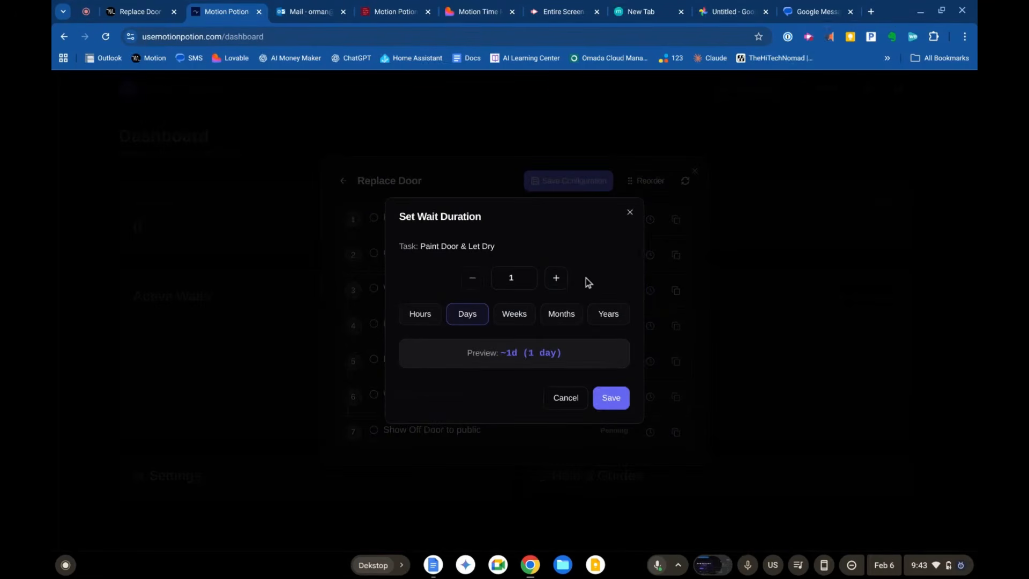
left_click(612, 401)
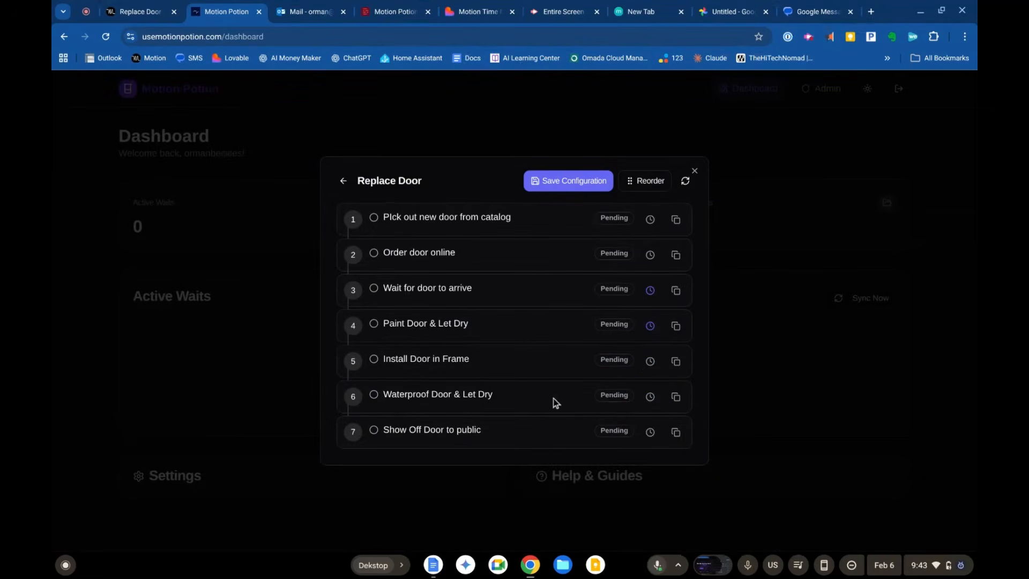
Step: Set the wait duration of "Waterproof Door & Let Dry" to 2 days and save the Replace Door configuration
left_click(651, 399)
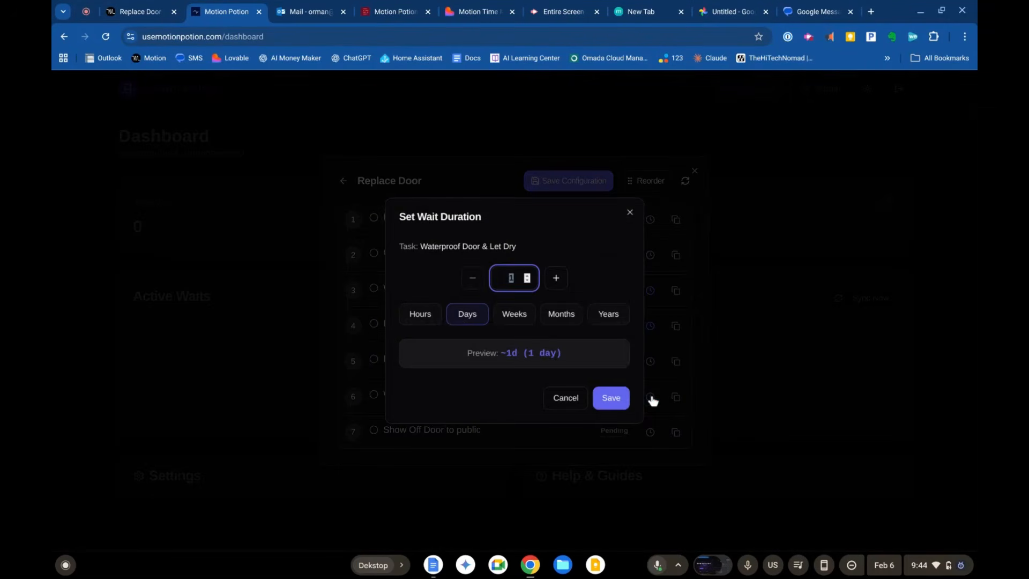
left_click(422, 314)
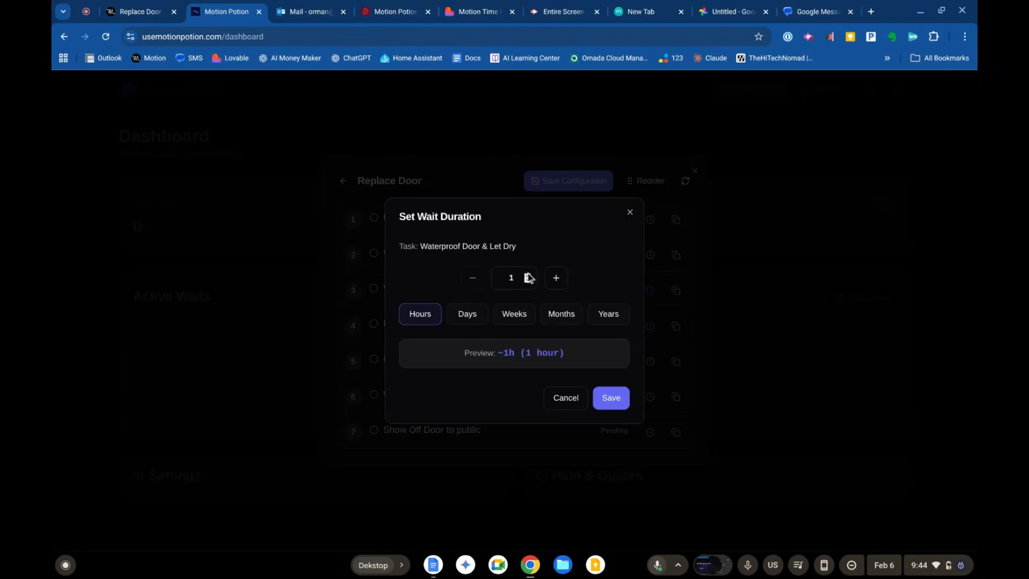
left_click(555, 279)
left_click(555, 280)
left_click(555, 279)
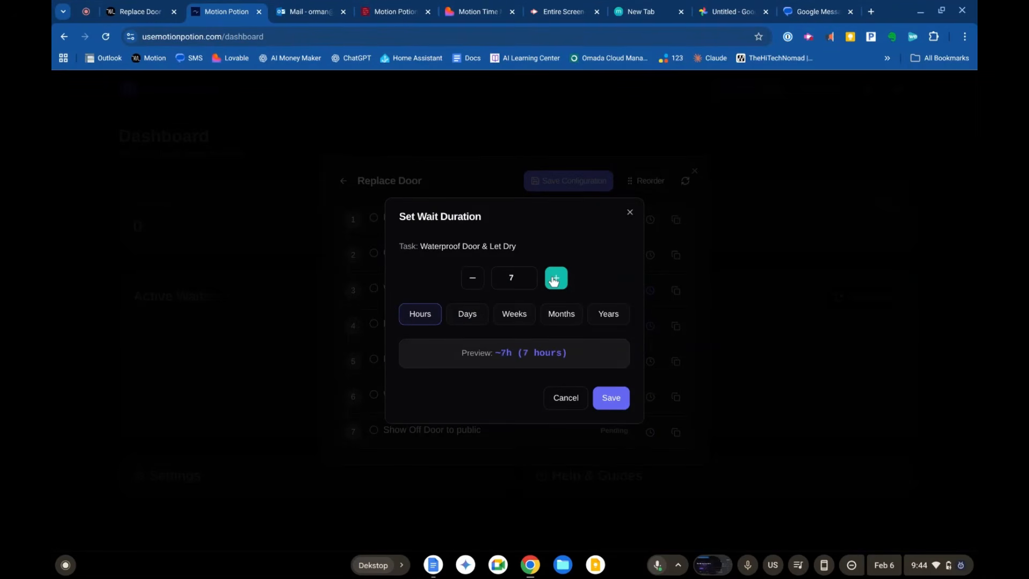
left_click(555, 279)
left_click(460, 321)
left_click(558, 286)
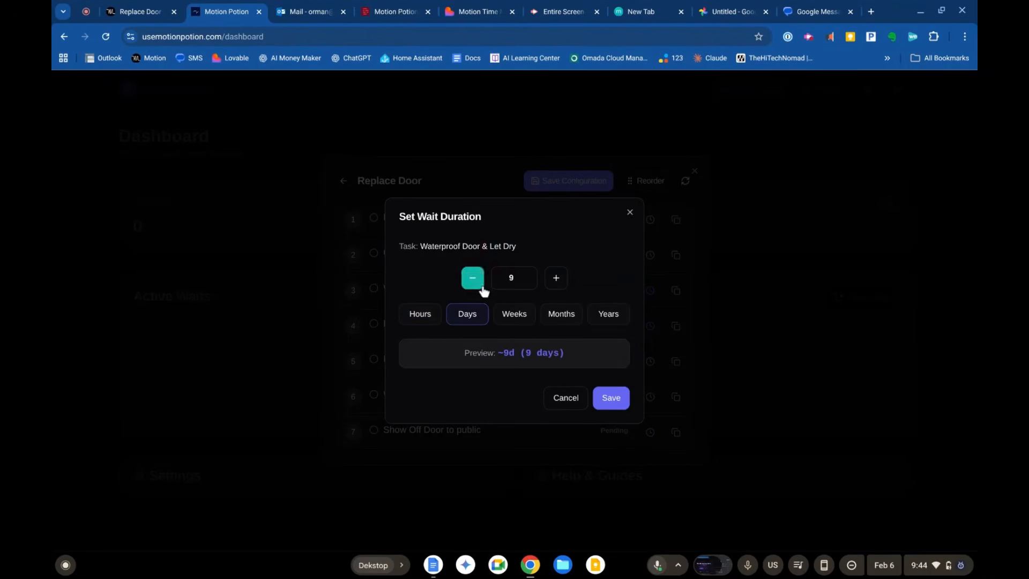
left_click(468, 279)
left_click(468, 280)
left_click(469, 279)
left_click(468, 279)
left_click(604, 397)
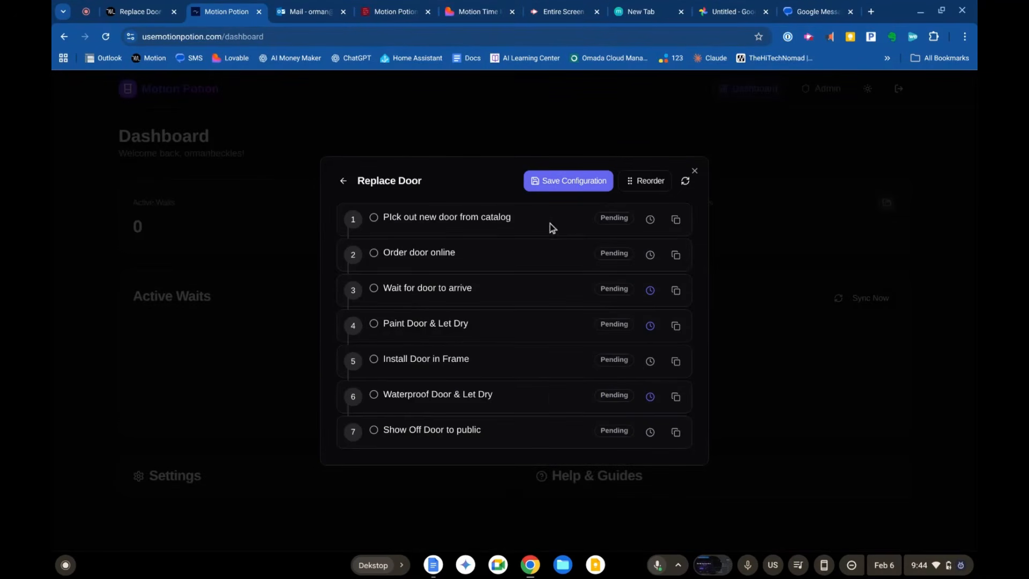
left_click(570, 182)
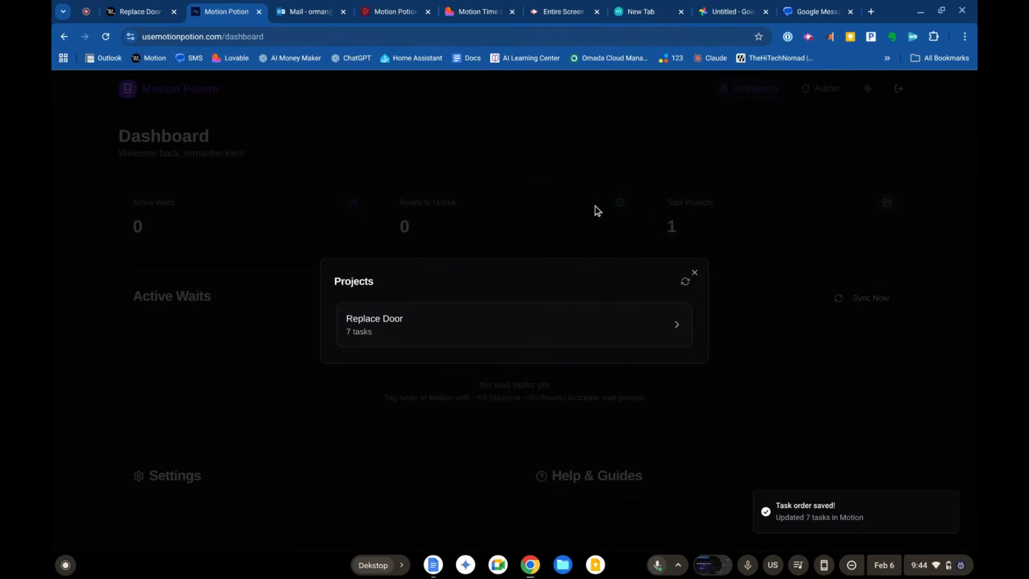
left_click(695, 276)
Step: Switch to Motion and examine the project's updated task list and the details of "Wait for door to arrive ~2w"
left_click(134, 12)
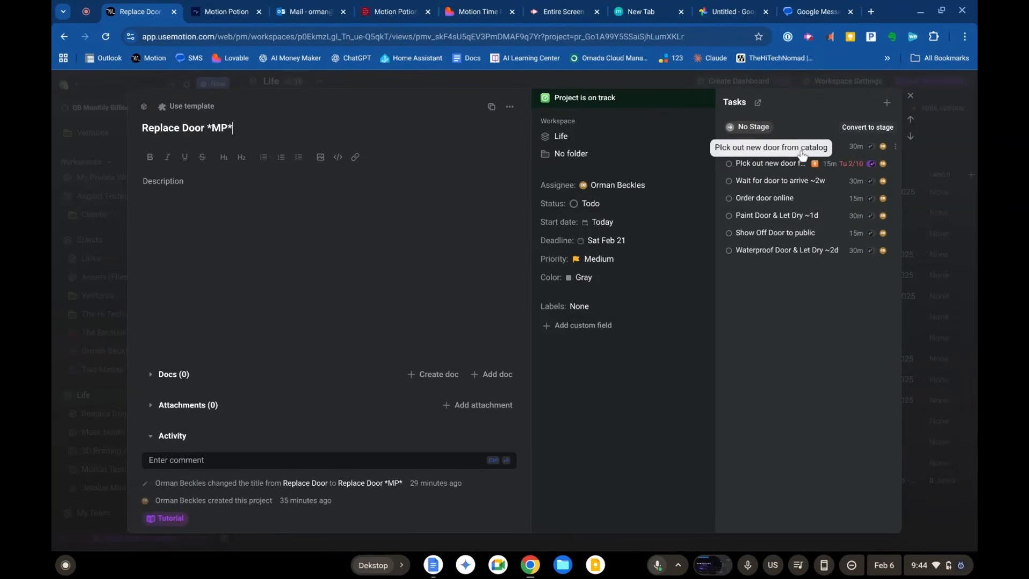
mouse_move(858, 173)
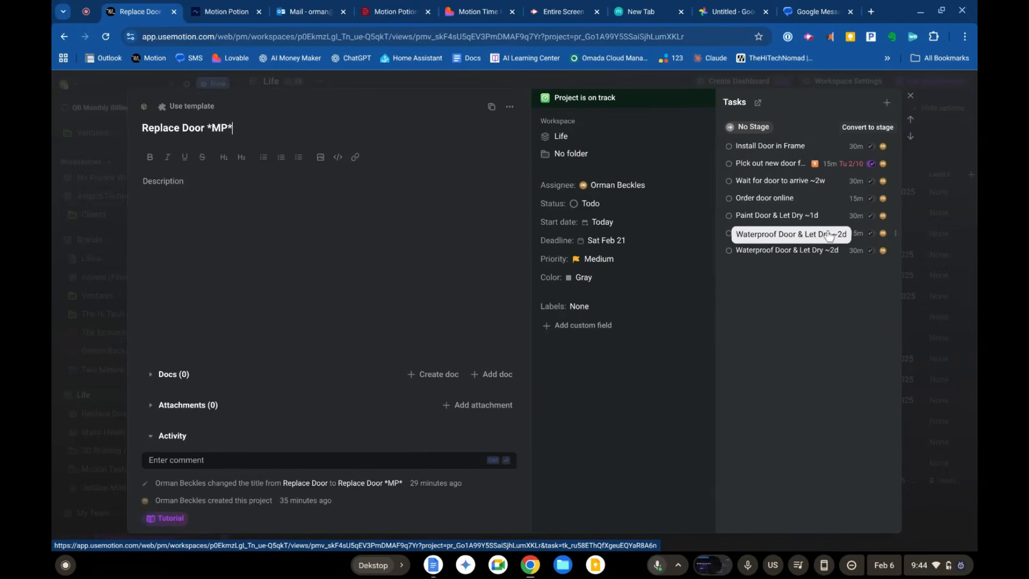
left_click(762, 182)
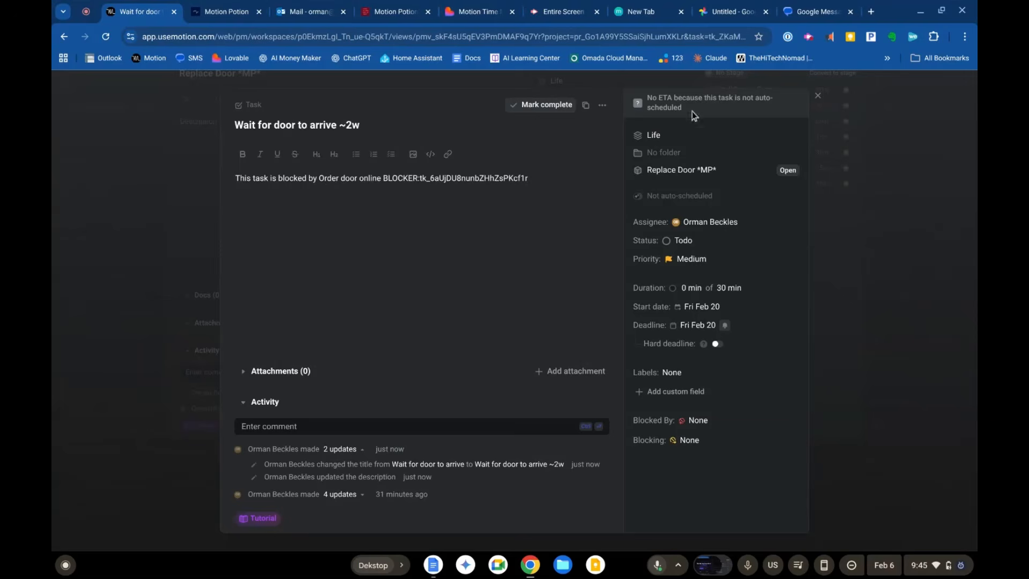
left_click(817, 96)
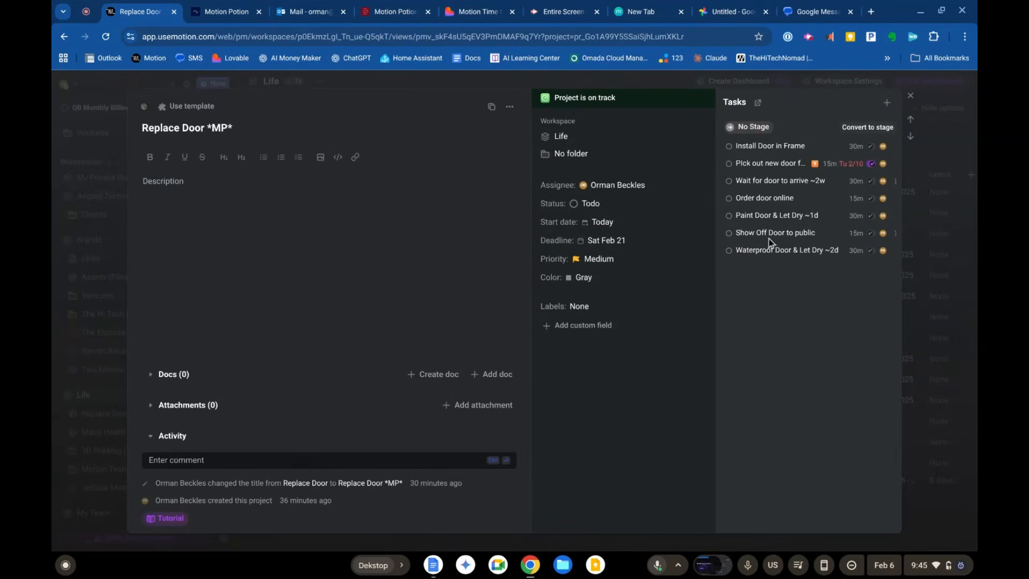
Step: Mark "Pick out new door from catalog" as Completed, sync the tasks in Motion Potion and return to the Motion project
left_click(729, 164)
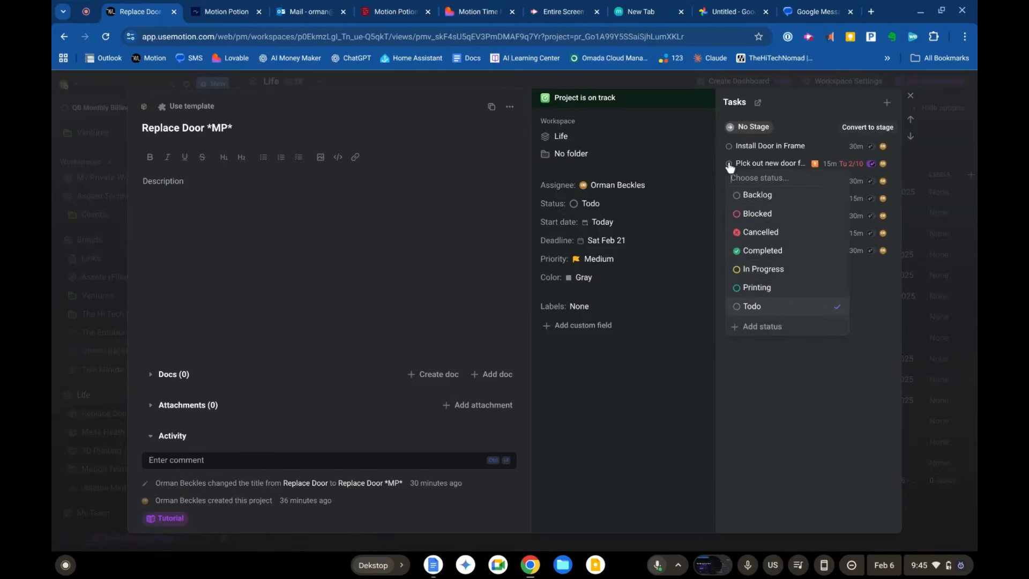
left_click(762, 252)
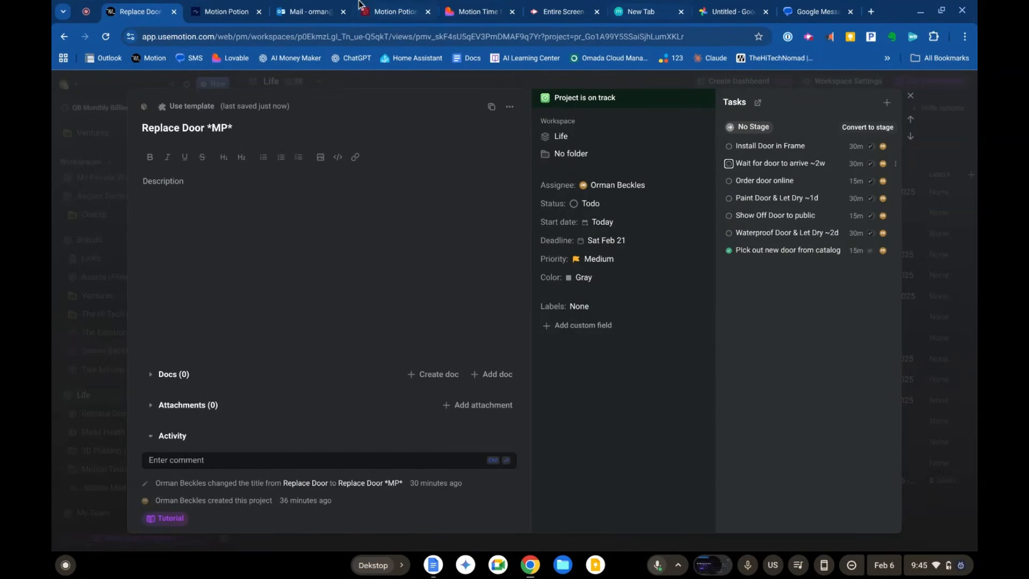
left_click(228, 11)
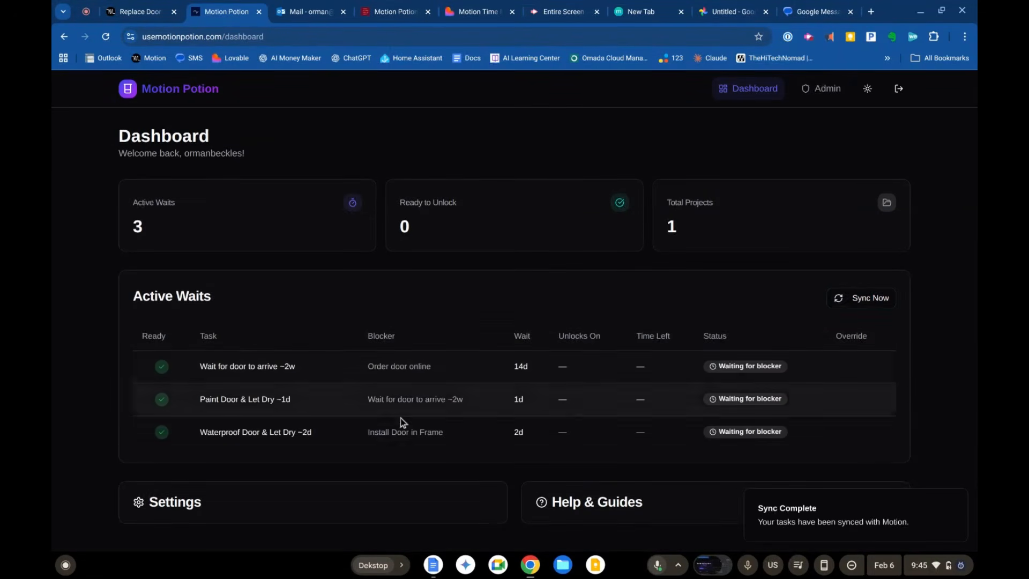
left_click(132, 9)
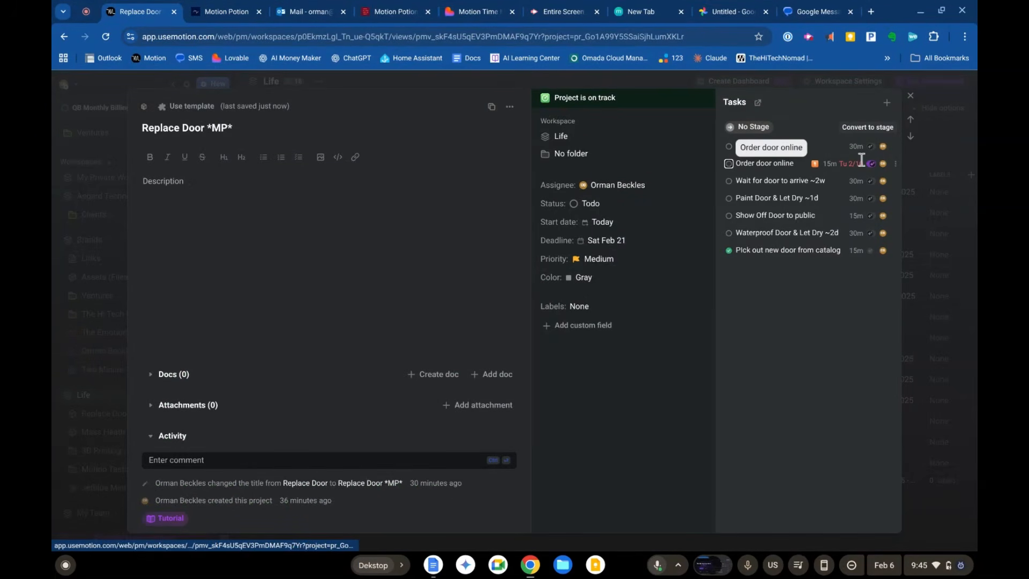
Step: Mark "Order door online" as Completed in the Replace Door project and sync the tasks in Motion Potion
mouse_move(874, 171)
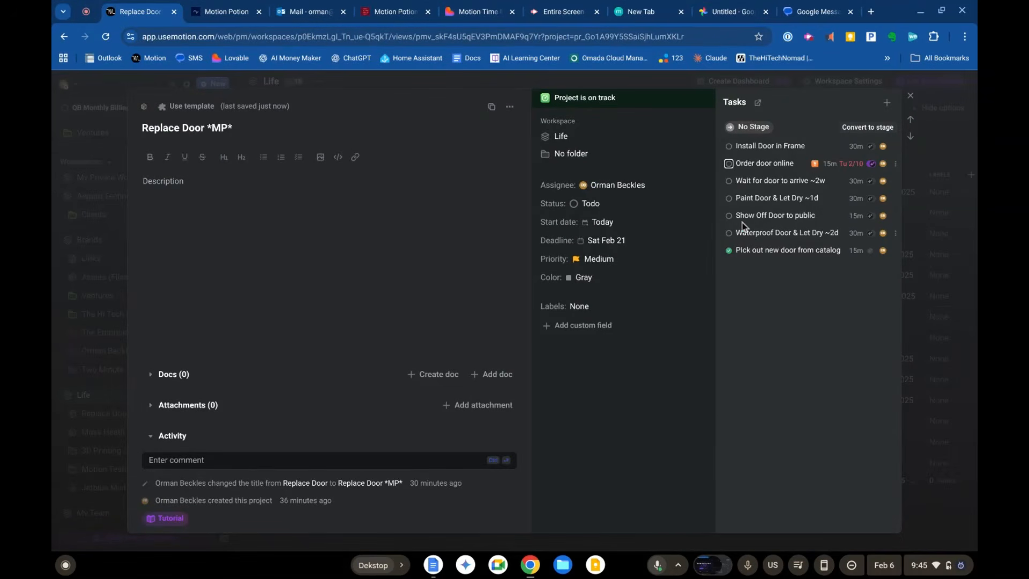
left_click(729, 164)
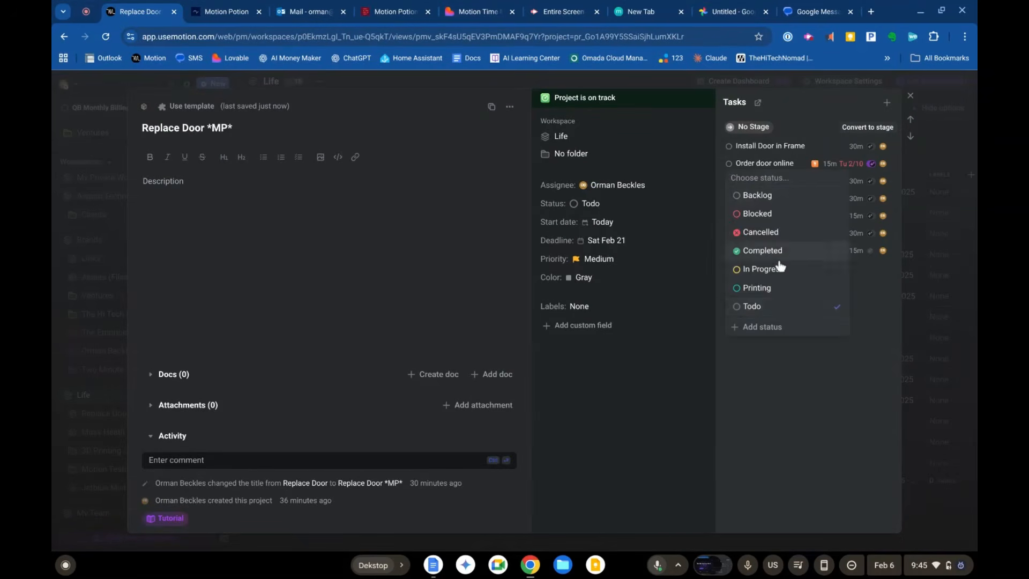
left_click(776, 252)
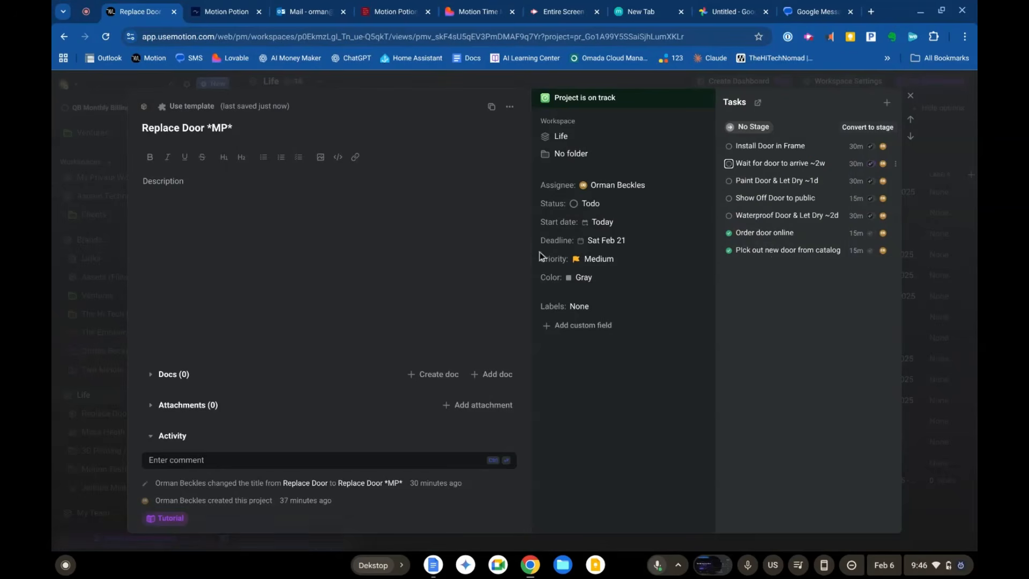
left_click(228, 7)
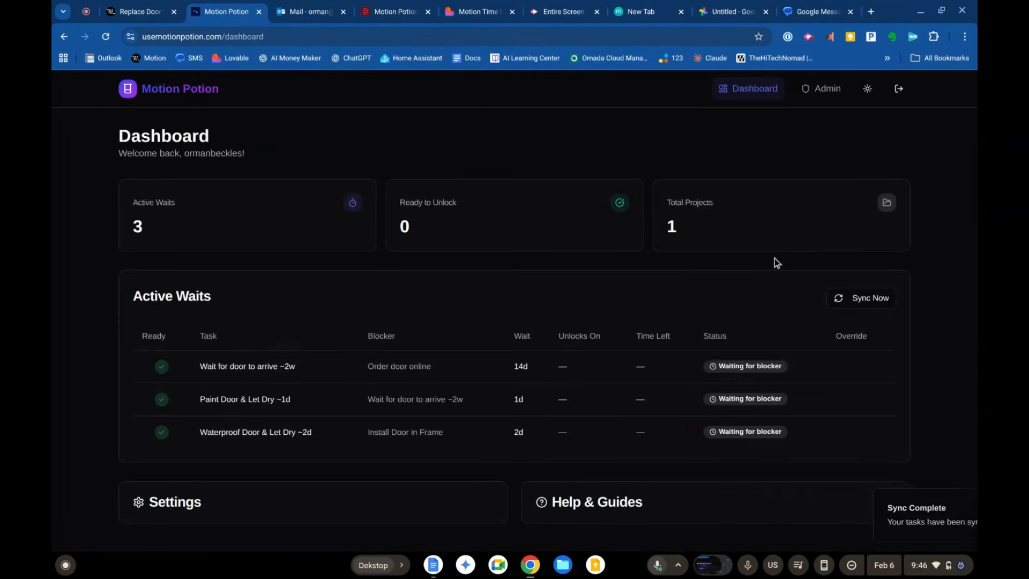
left_click(853, 297)
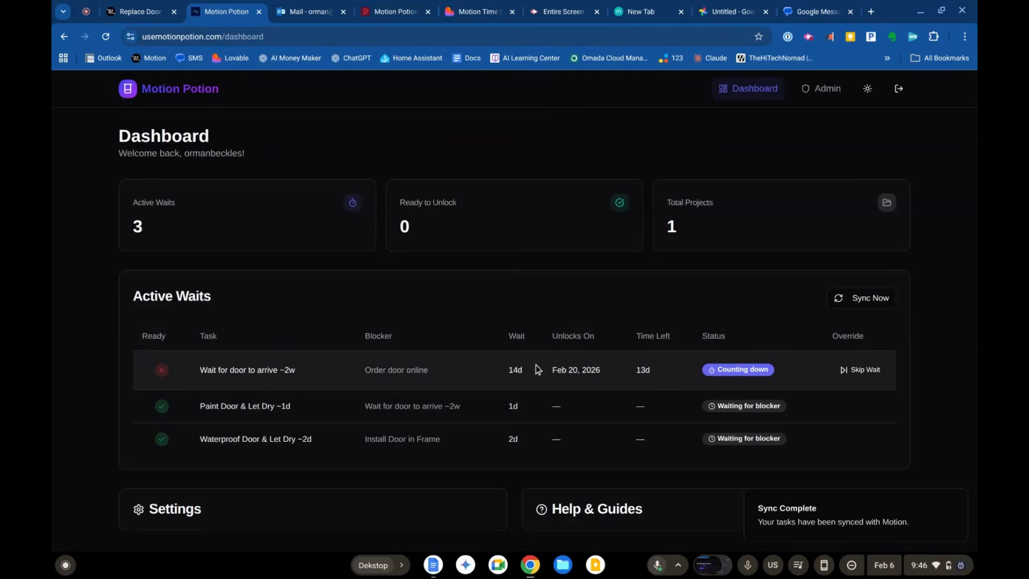
Step: Switch back to Motion and review the scheduling details of "Wait for door to arrive ~2w"
left_click(138, 9)
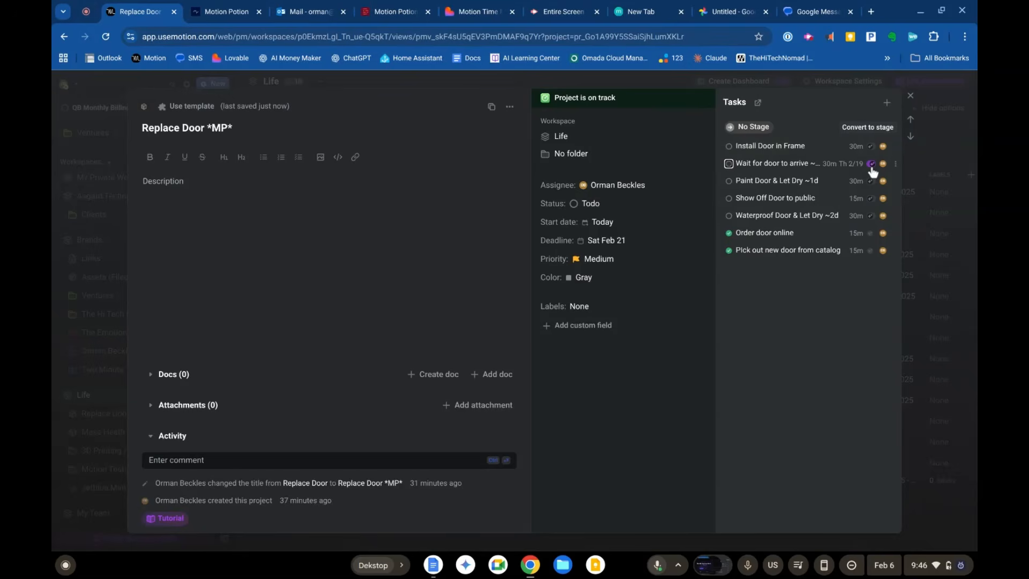
left_click(772, 164)
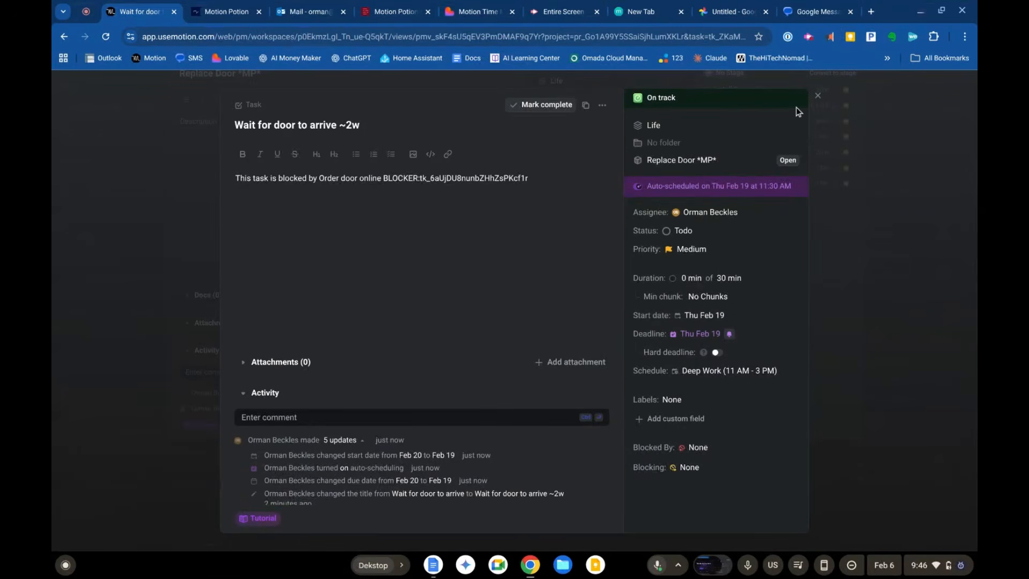
left_click(818, 96)
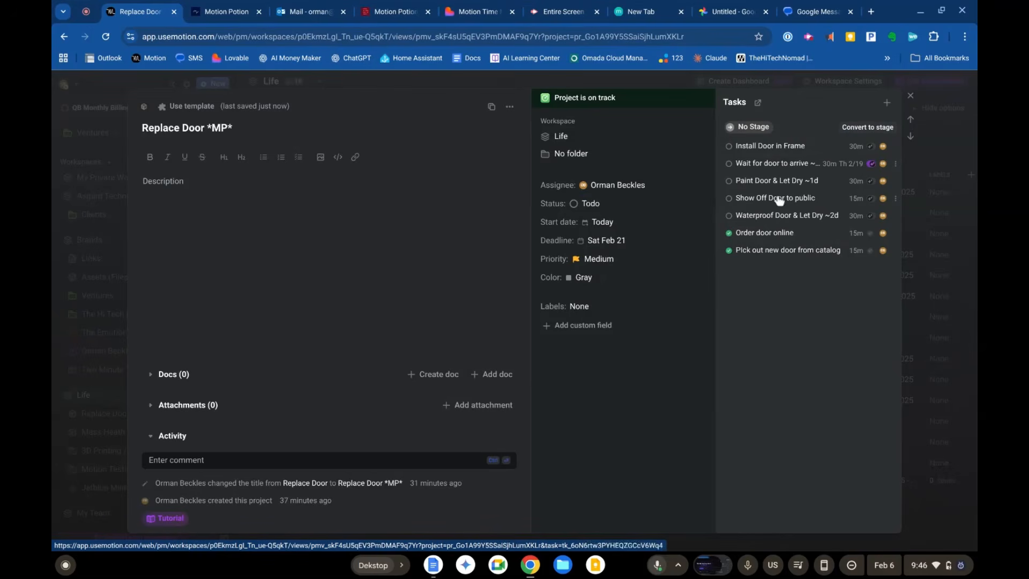
Step: Mark "Wait for door to arrive ~2w" as Completed and sync the tasks in Motion Potion
left_click(730, 164)
left_click(772, 251)
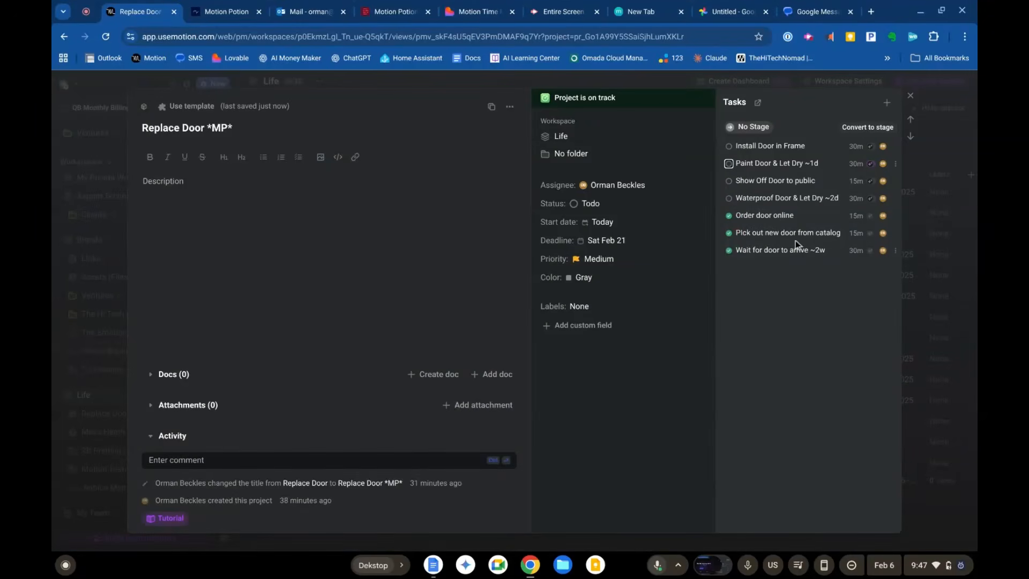
left_click(224, 7)
left_click(864, 303)
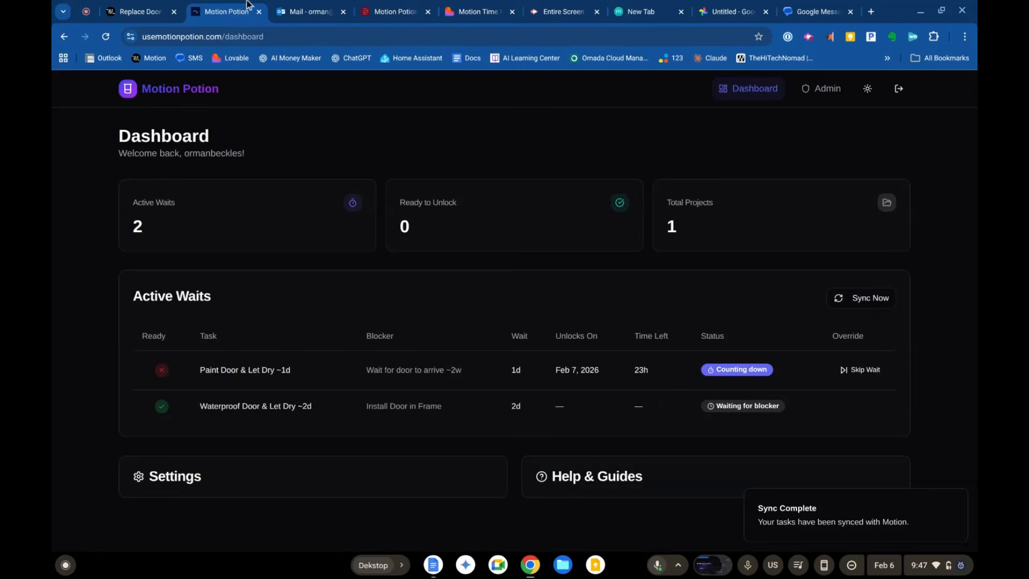
Step: Expand the dashboard's Settings and review the email notification and check frequency options
left_click(197, 475)
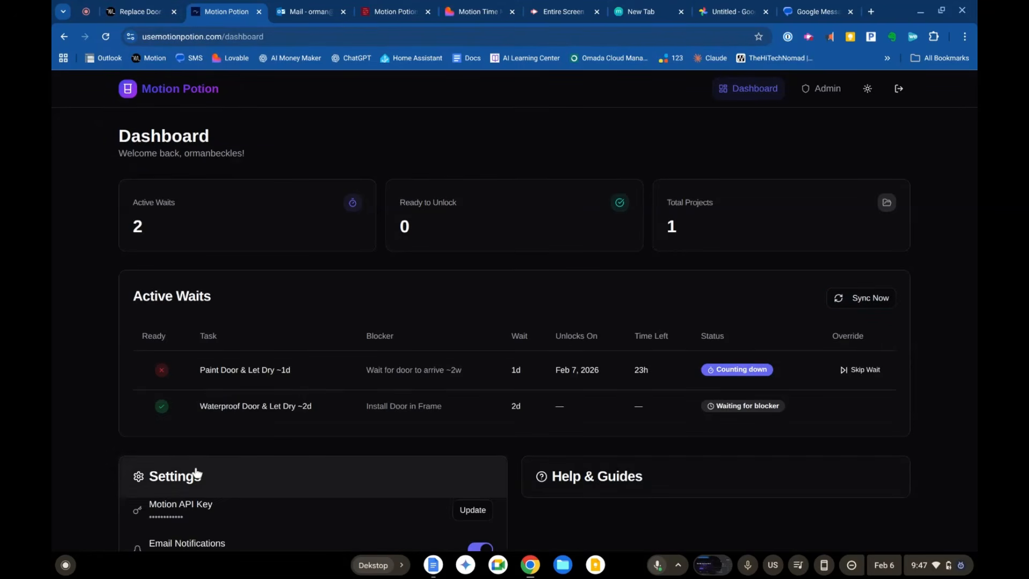
scroll(327, 432, "down", 3)
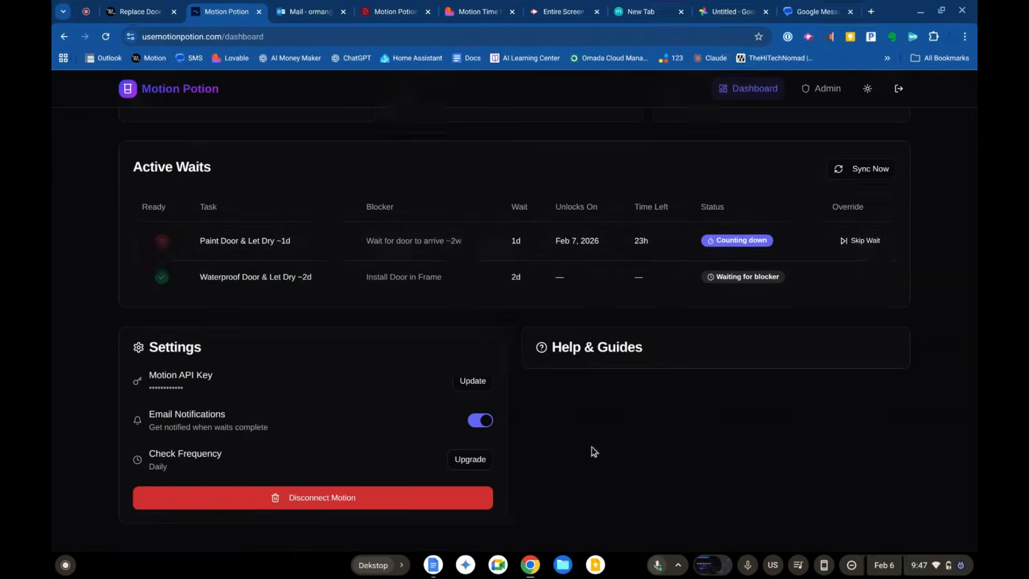
scroll(640, 440, "up", 3)
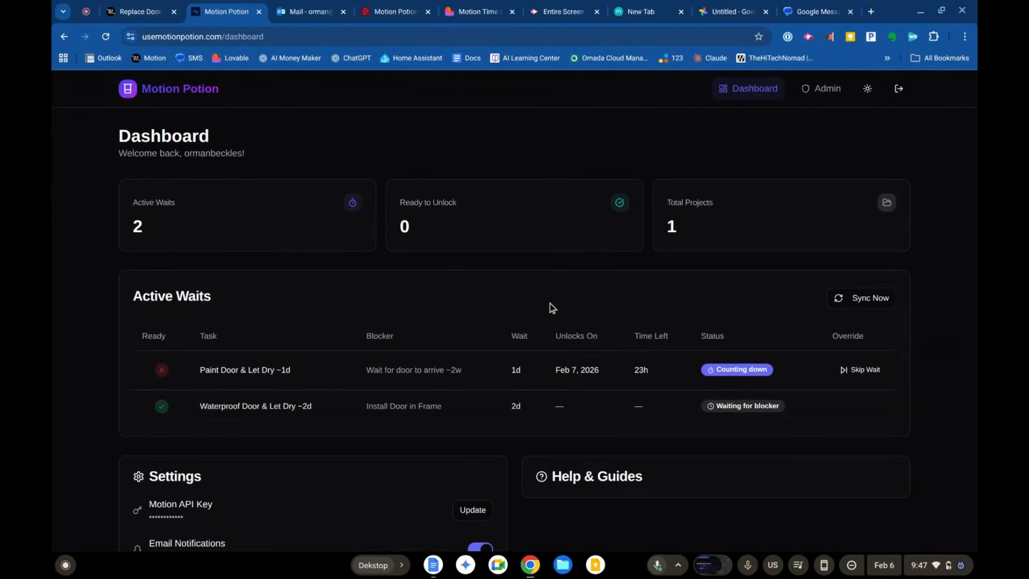
Step: Return to the Motion project, mark "Paint Door & Let Dry ~1d" as Completed and sync the tasks in Motion Potion
left_click(137, 12)
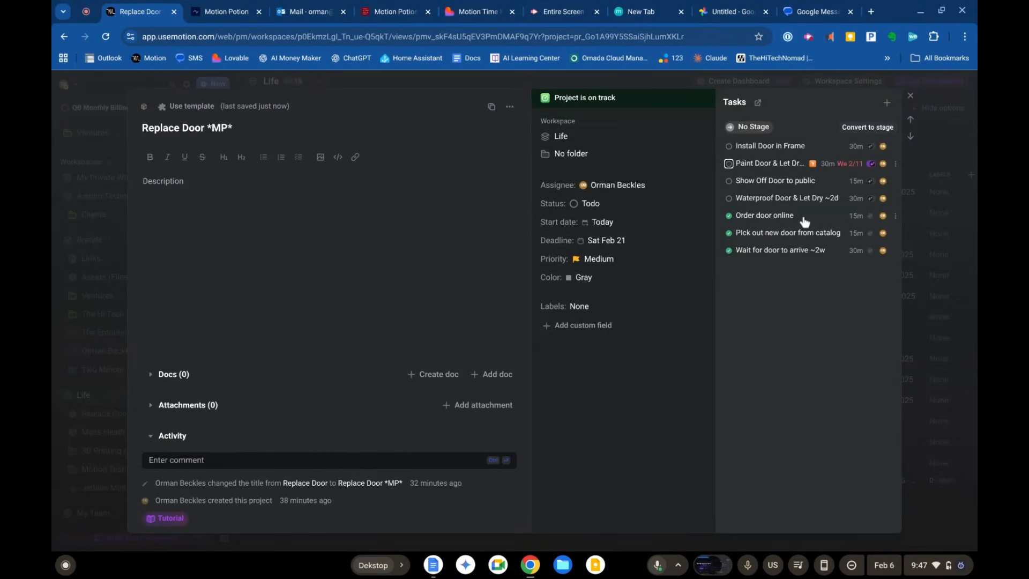
left_click(728, 164)
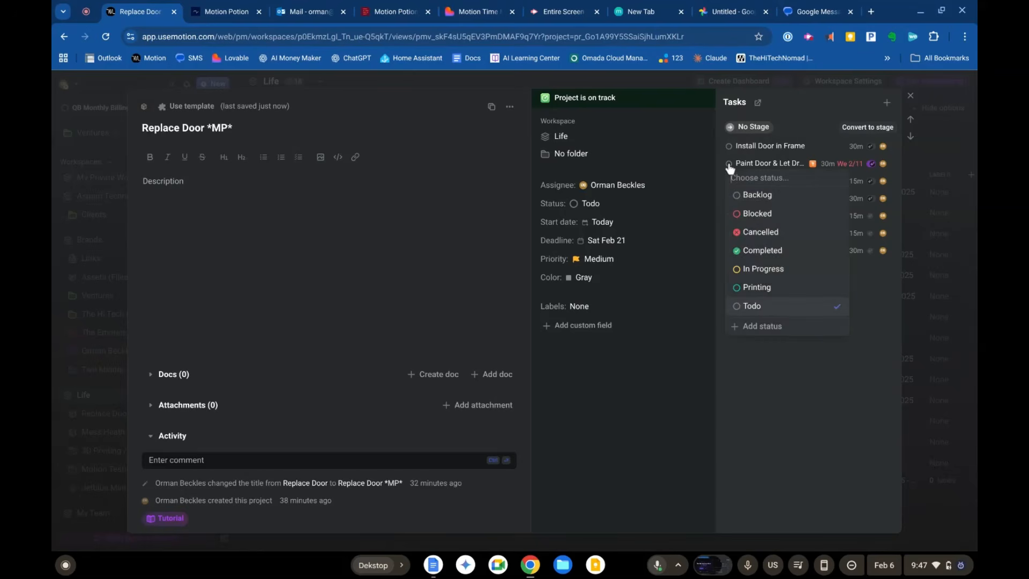
left_click(786, 249)
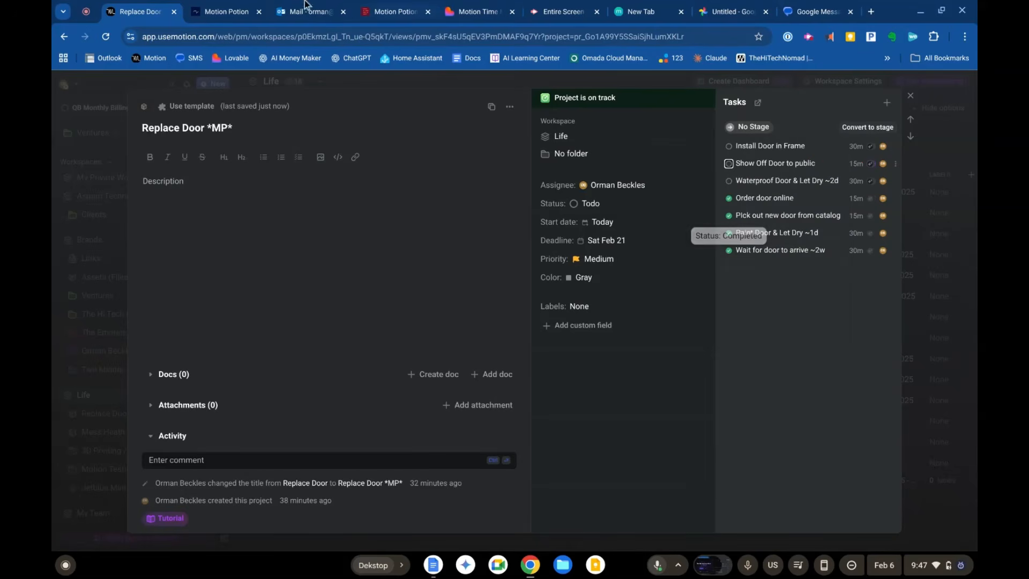
key("ctrl+Tab")
left_click(869, 304)
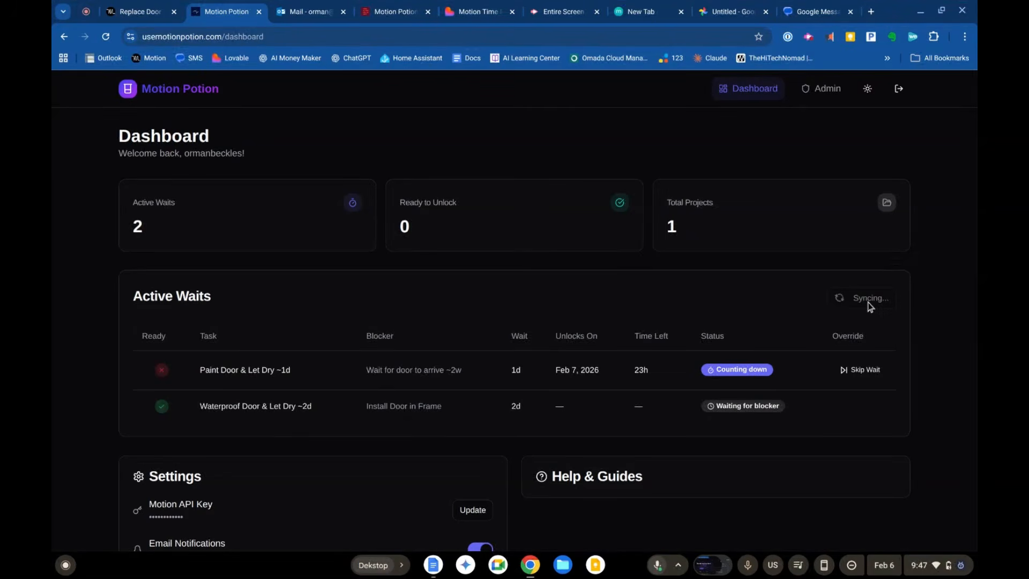
Step: In Motion, mark "Install Door in Frame" as Completed, sync the tasks in Motion Potion and return to the project
key("ctrl+shift+Tab")
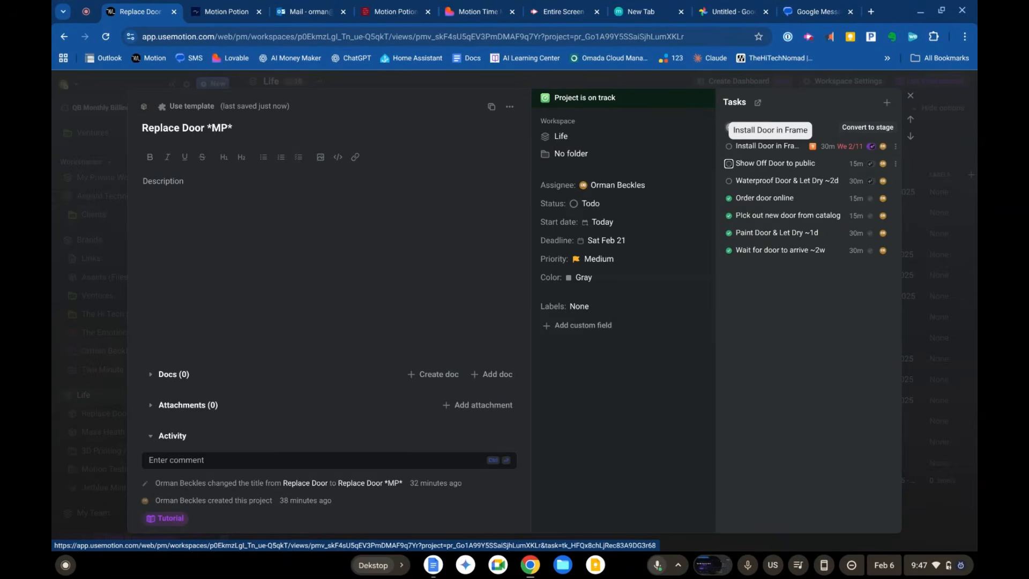
mouse_move(860, 147)
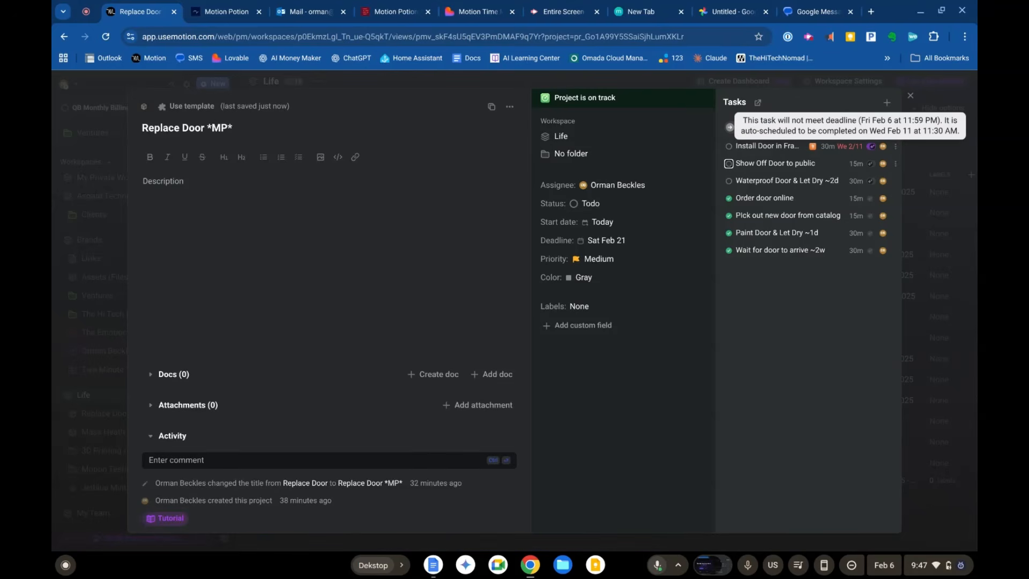
left_click(729, 146)
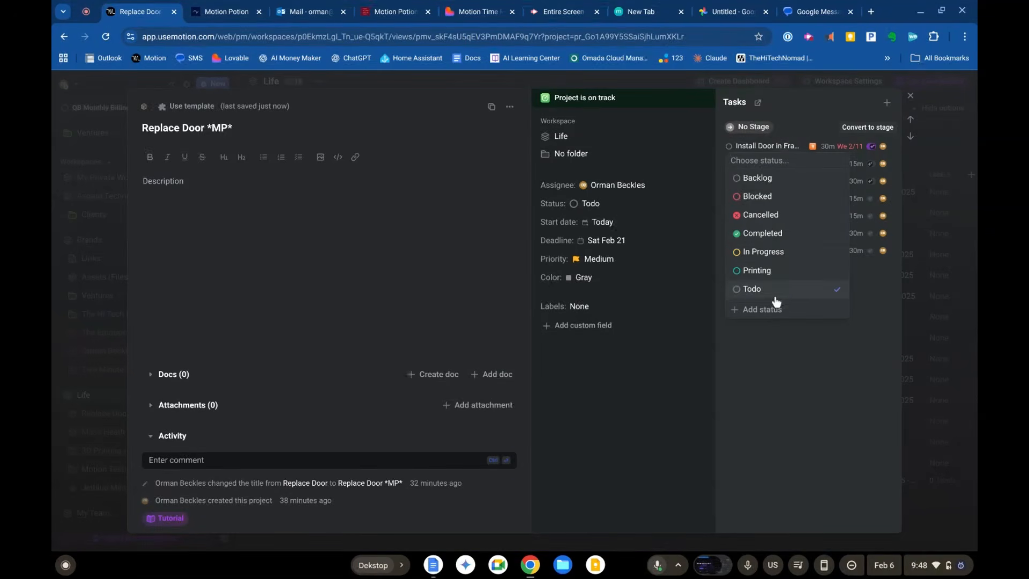
left_click(772, 233)
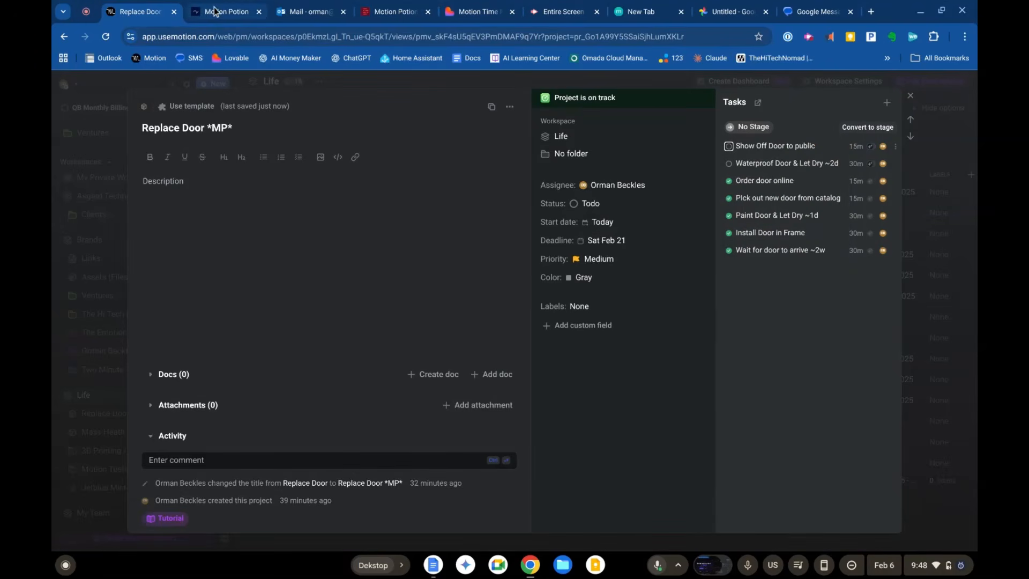
left_click(187, 7)
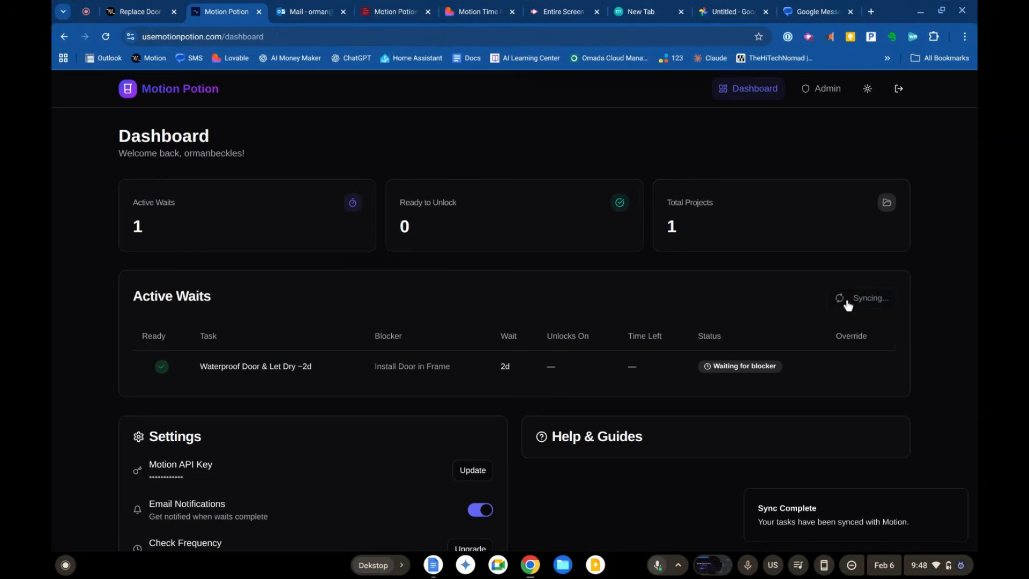
left_click(134, 13)
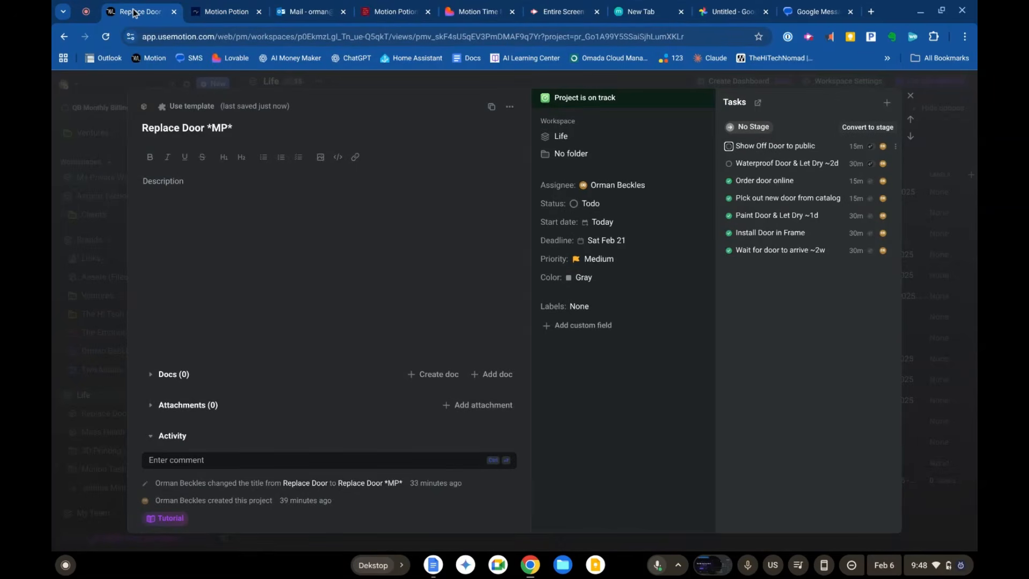